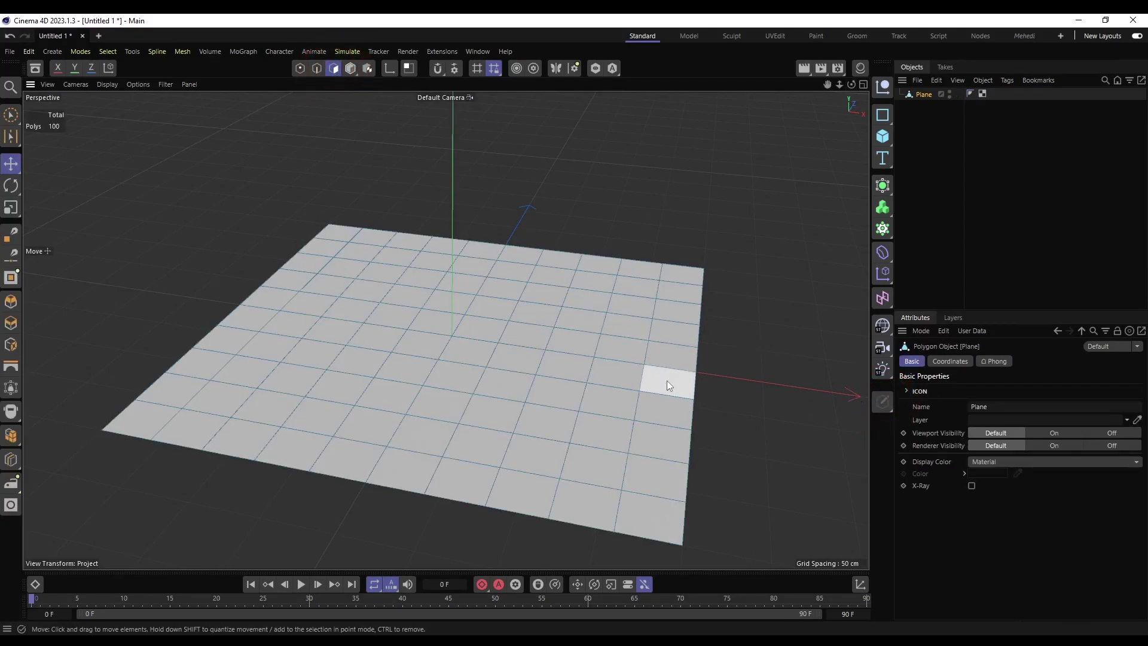
# Select one full row and one full column of the plane's polygons in a cross shape using Brush Selection.
pyautogui.click(616, 374)
pyautogui.click(580, 368)
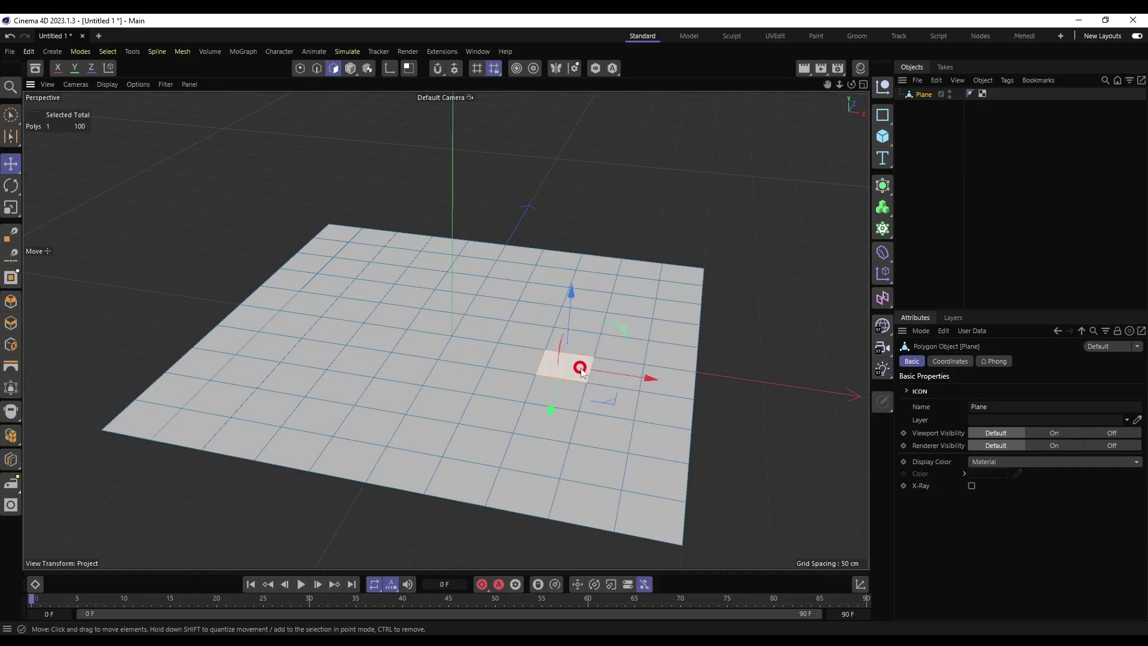
pyautogui.click(11, 115)
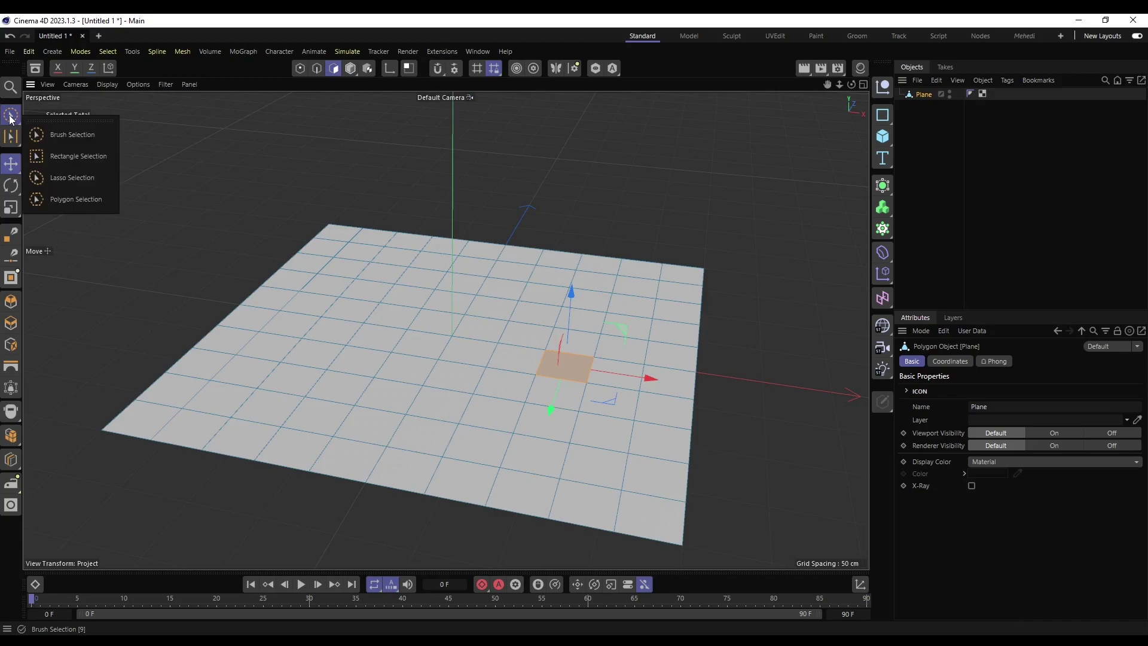
pyautogui.click(73, 127)
pyautogui.moveTo(684, 389); pyautogui.dragTo(245, 318)
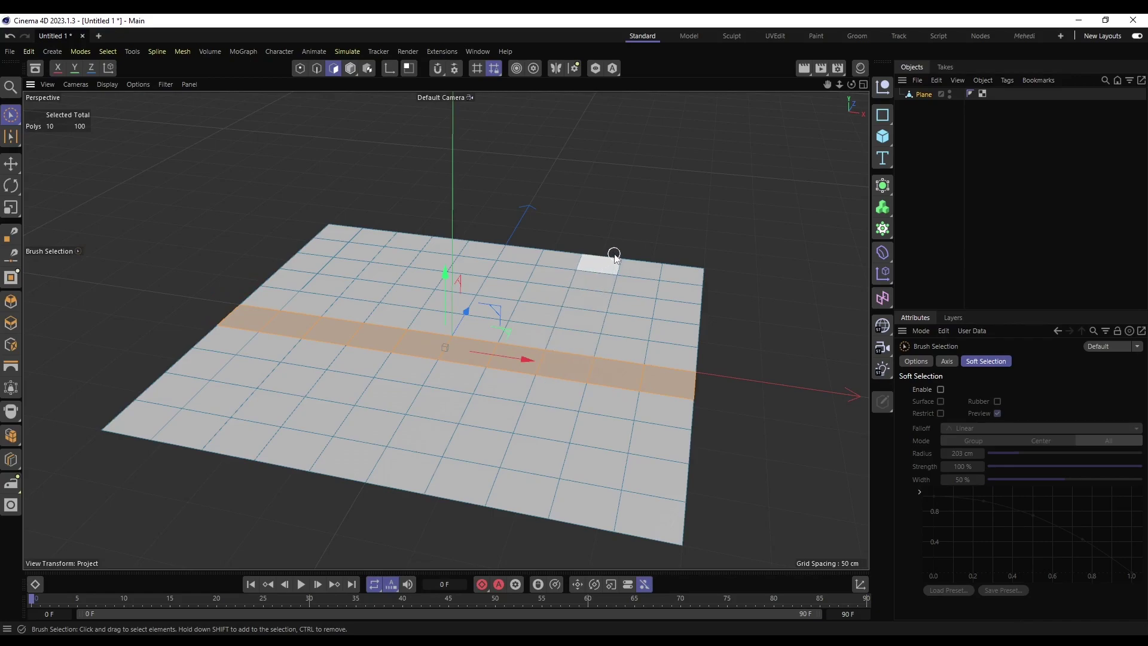
pyautogui.keyDown('shift'); pyautogui.moveTo(608, 263); pyautogui.dragTo(536, 493); pyautogui.keyUp('shift')
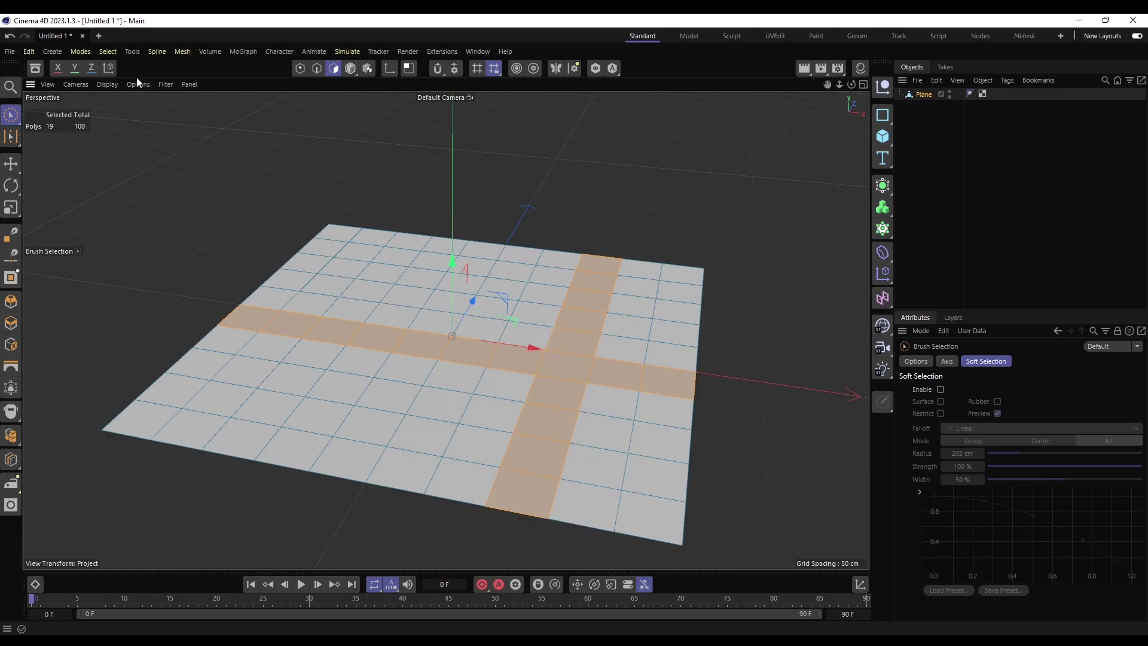
# Store the cross-shaped polygon selection as a selection tag on the plane.
pyautogui.click(108, 52)
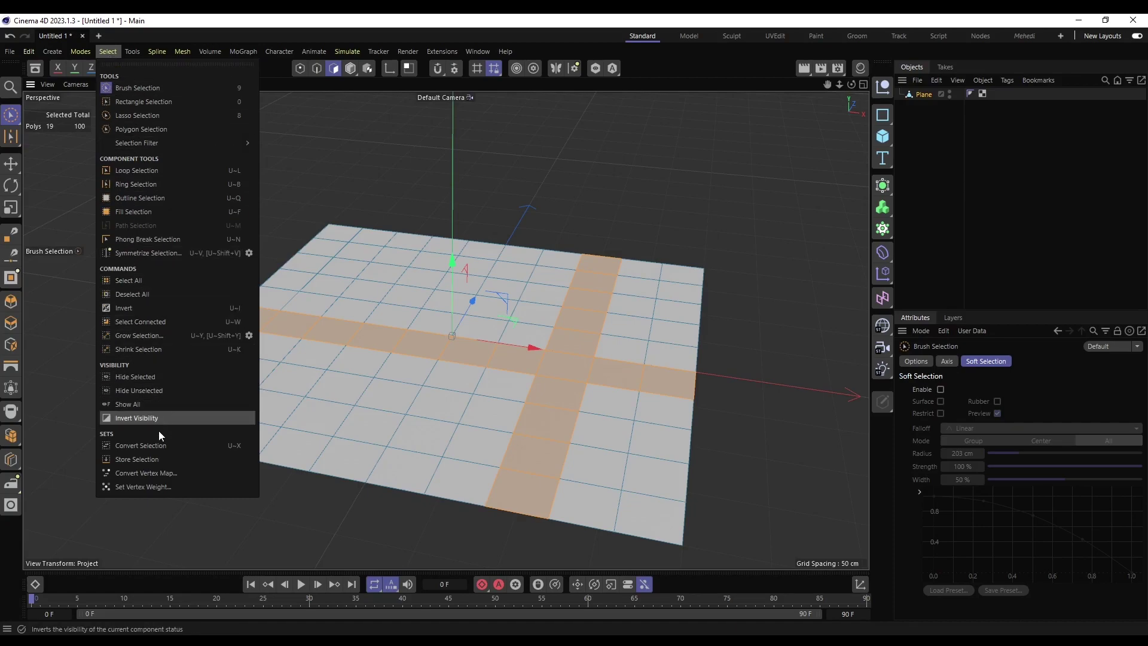
pyautogui.click(163, 458)
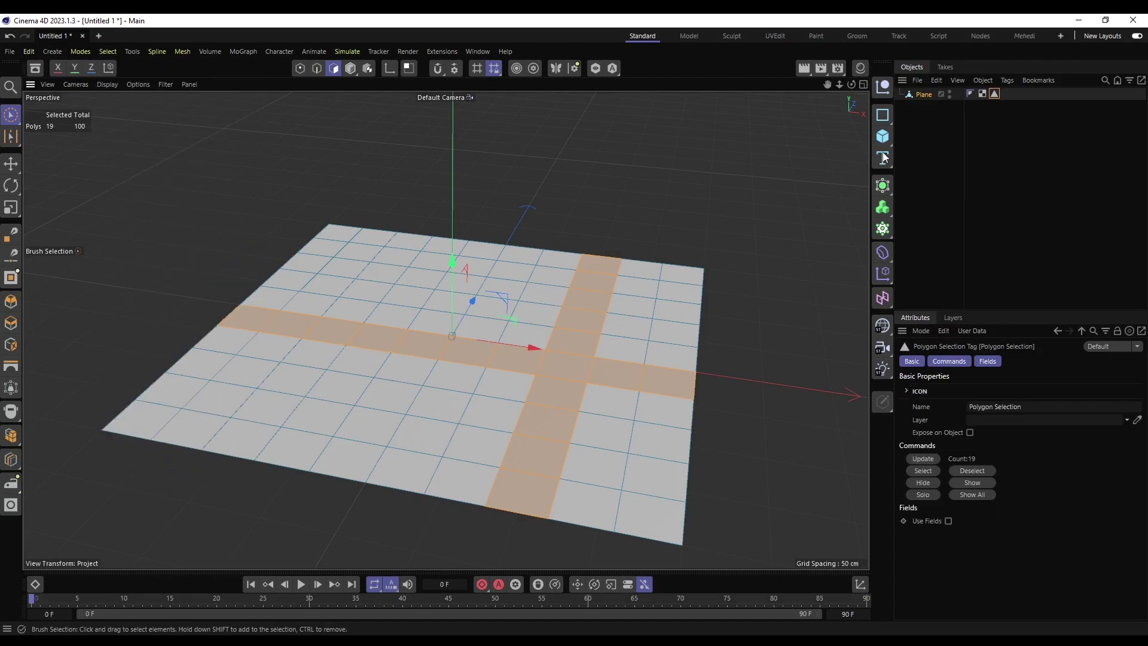
pyautogui.click(994, 94)
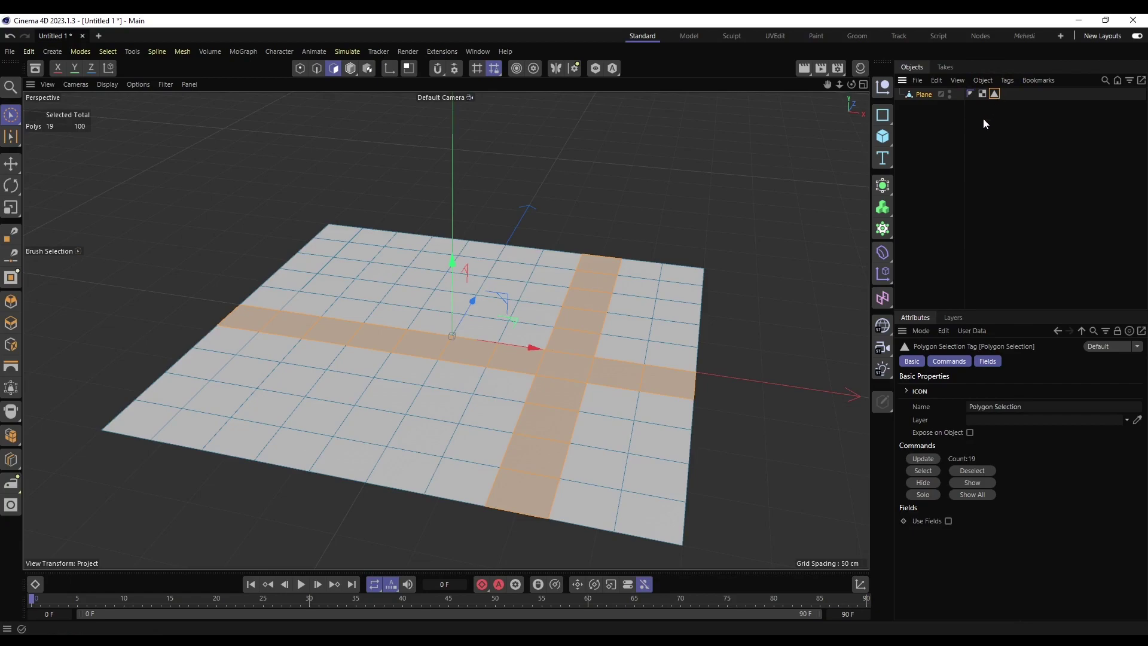
# Clear the polygon selection, recall the stored cross from its tag, and go to the tag's name.
pyautogui.click(810, 280)
pyautogui.click(996, 94)
pyautogui.doubleClick(996, 94)
pyautogui.click(1025, 407)
pyautogui.moveTo(1036, 406)
pyautogui.mouseDown()
pyautogui.moveTo(960, 406)
pyautogui.moveTo(1055, 405)
pyautogui.mouseUp()
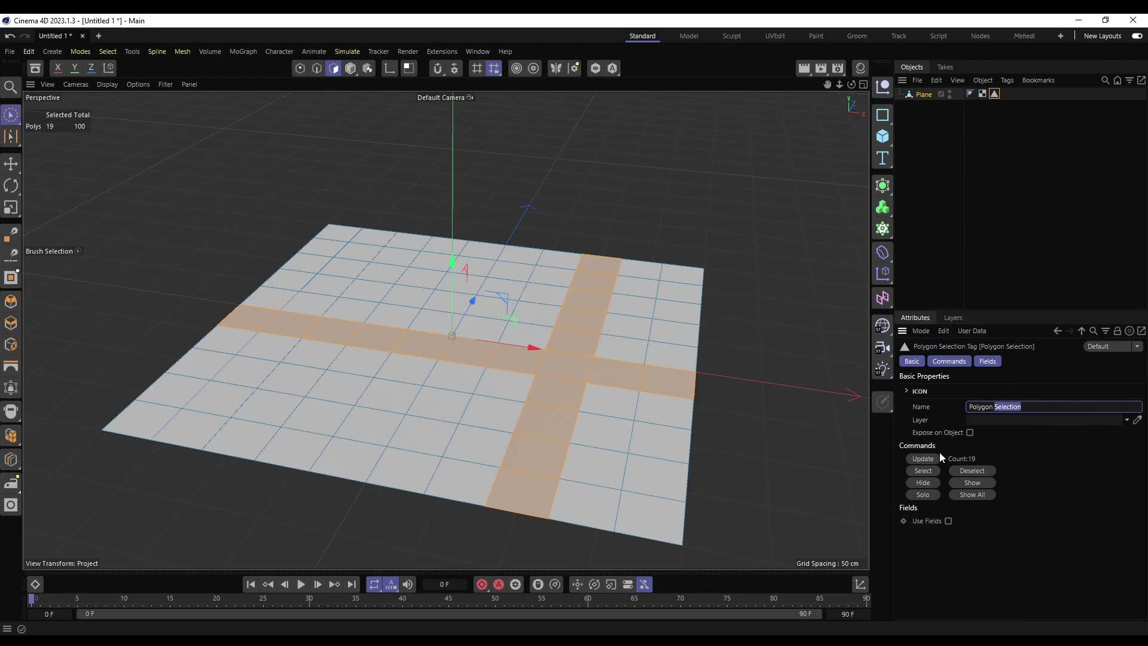
# Deselect and reselect the stored polygons using the selection tag's commands.
pyautogui.click(930, 470)
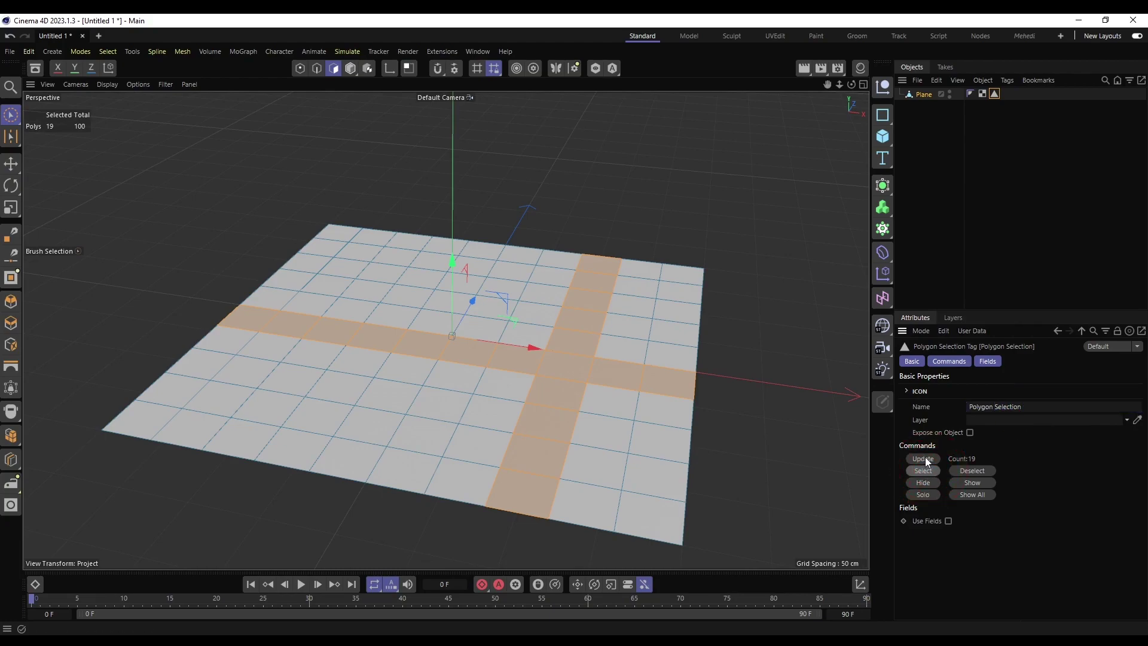
pyautogui.click(972, 471)
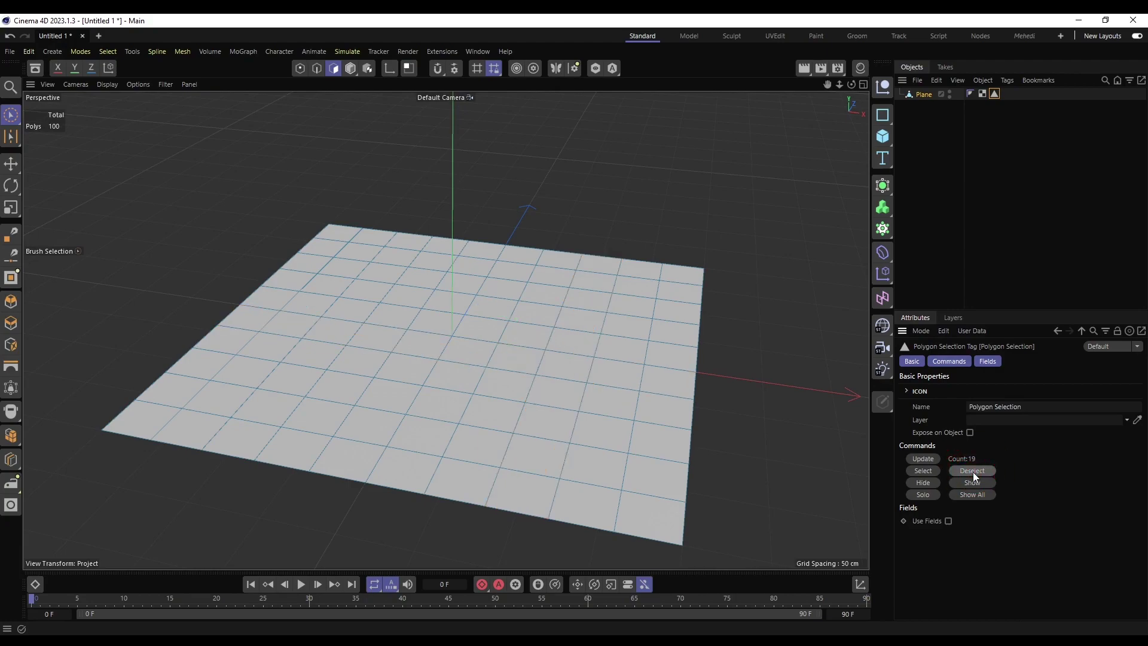
pyautogui.click(930, 471)
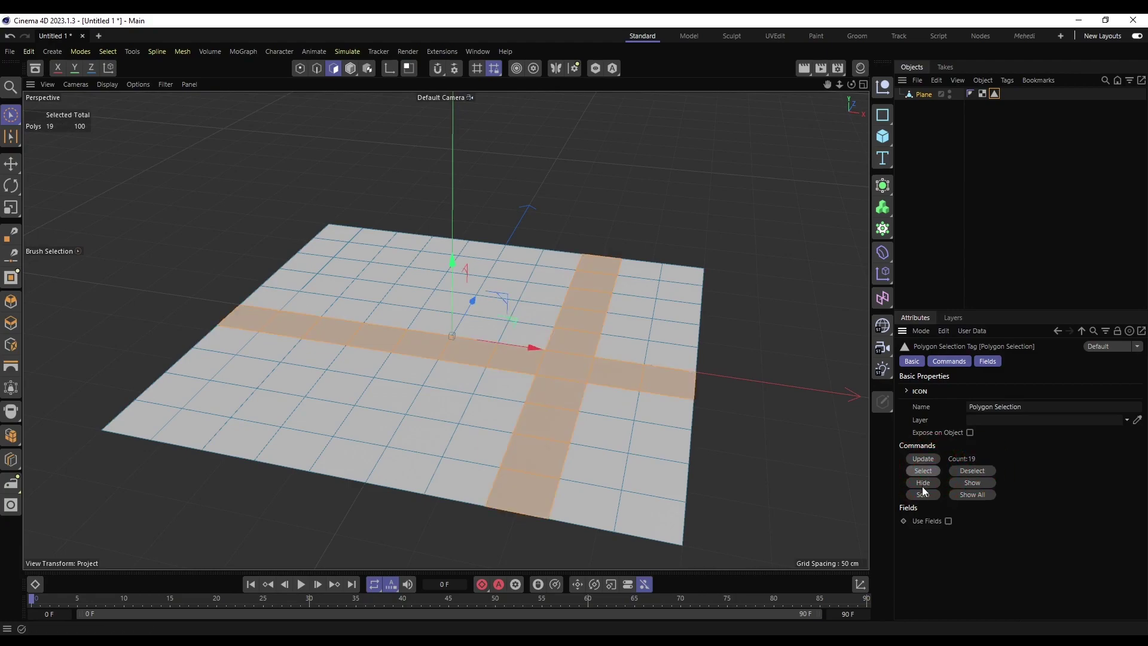
# Hide and show the stored polygons, isolate them with Solo, and bring back the whole plane.
pyautogui.click(921, 484)
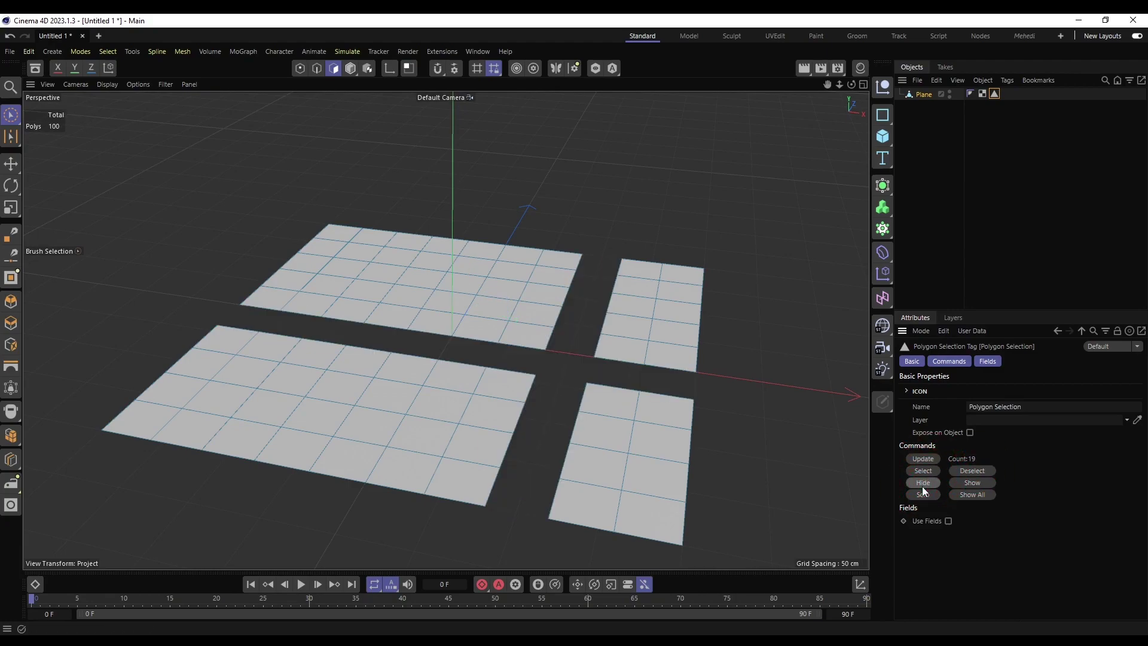
pyautogui.click(981, 483)
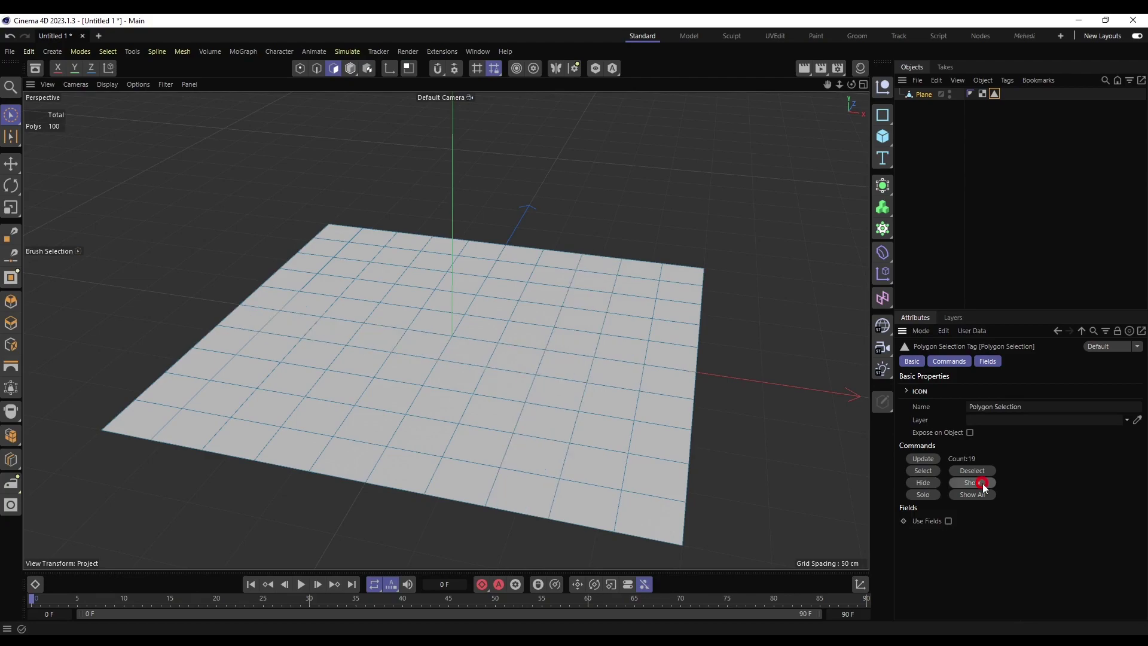
pyautogui.click(927, 494)
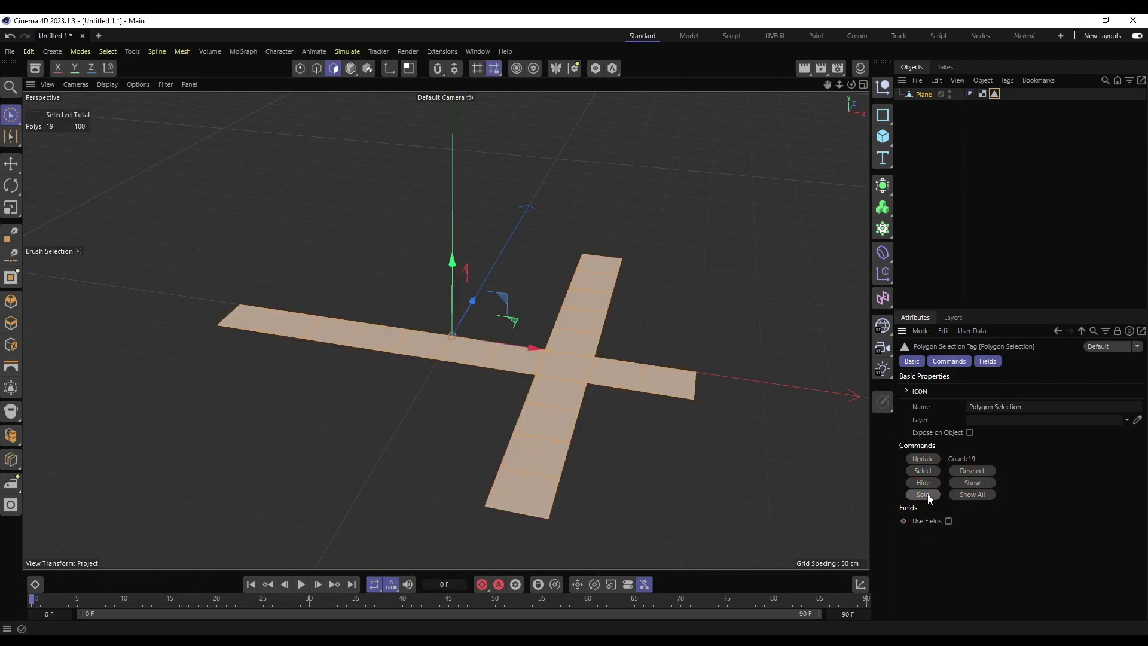
pyautogui.click(968, 496)
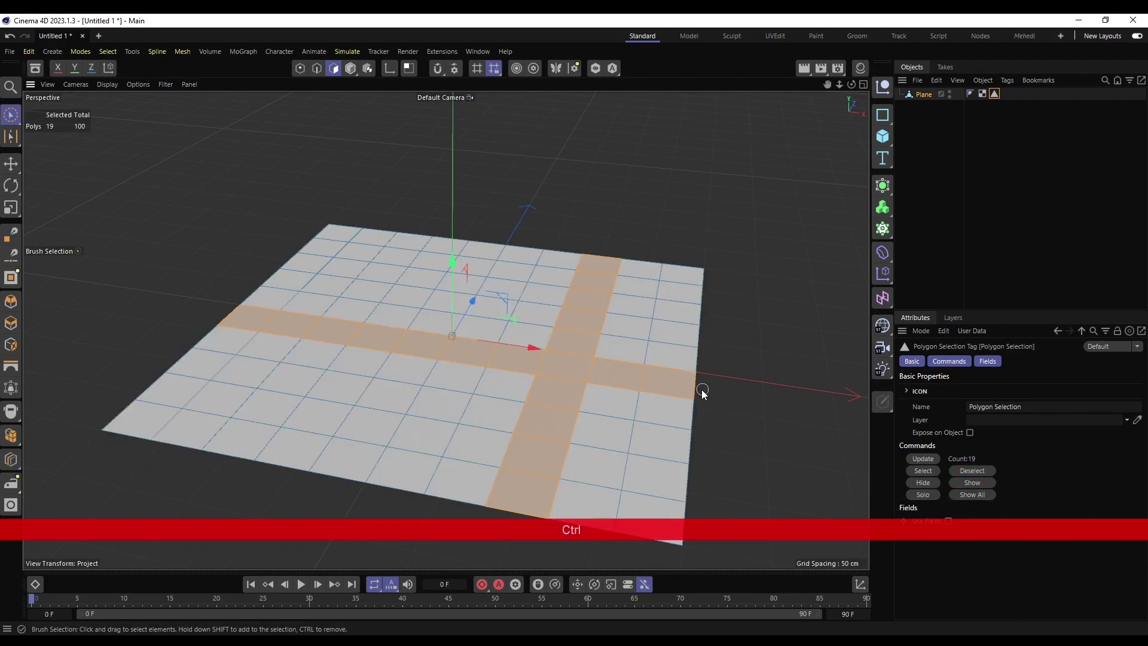
# Reduce the cross to the five nearest column polygons plus one row polygon beside them, and update the selection tag.
pyautogui.keyDown('ctrl'); pyautogui.click(623, 378); pyautogui.keyUp('ctrl')
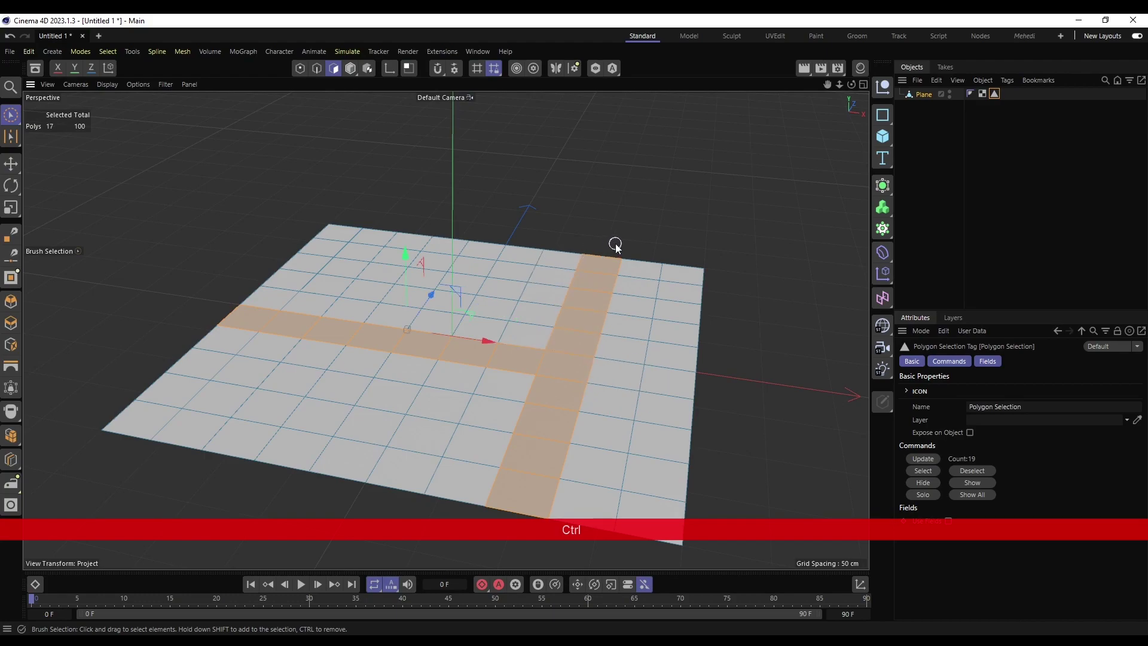
pyautogui.keyDown('ctrl'); pyautogui.click(576, 345); pyautogui.keyUp('ctrl')
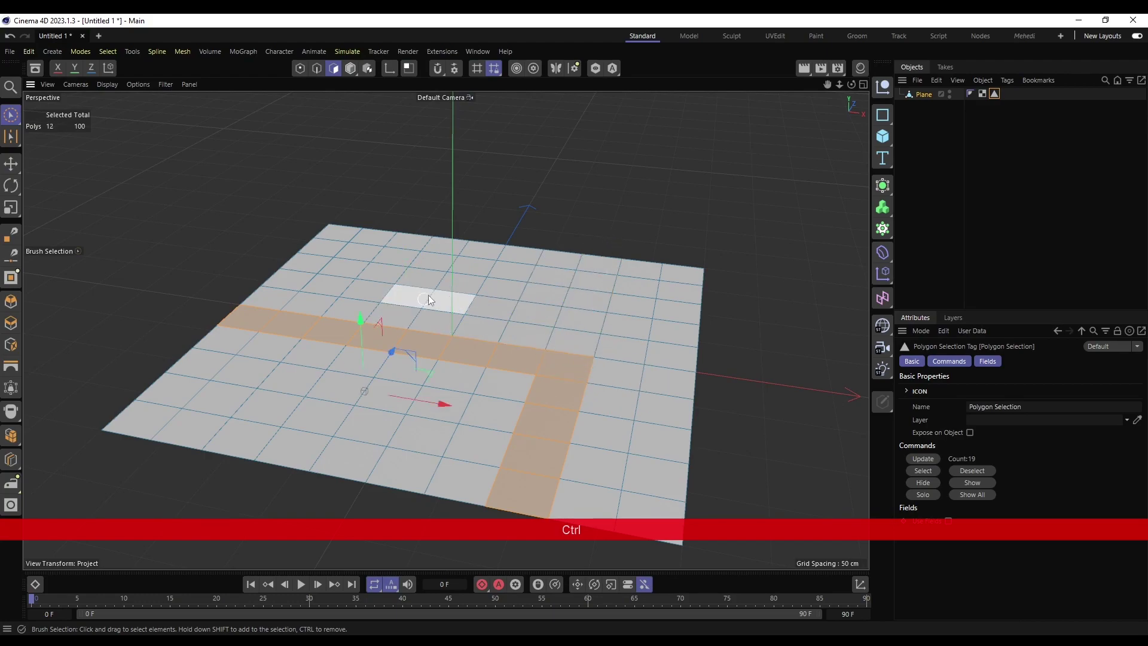
pyautogui.keyDown('ctrl'); pyautogui.moveTo(257, 314); pyautogui.dragTo(395, 333); pyautogui.keyUp('ctrl')
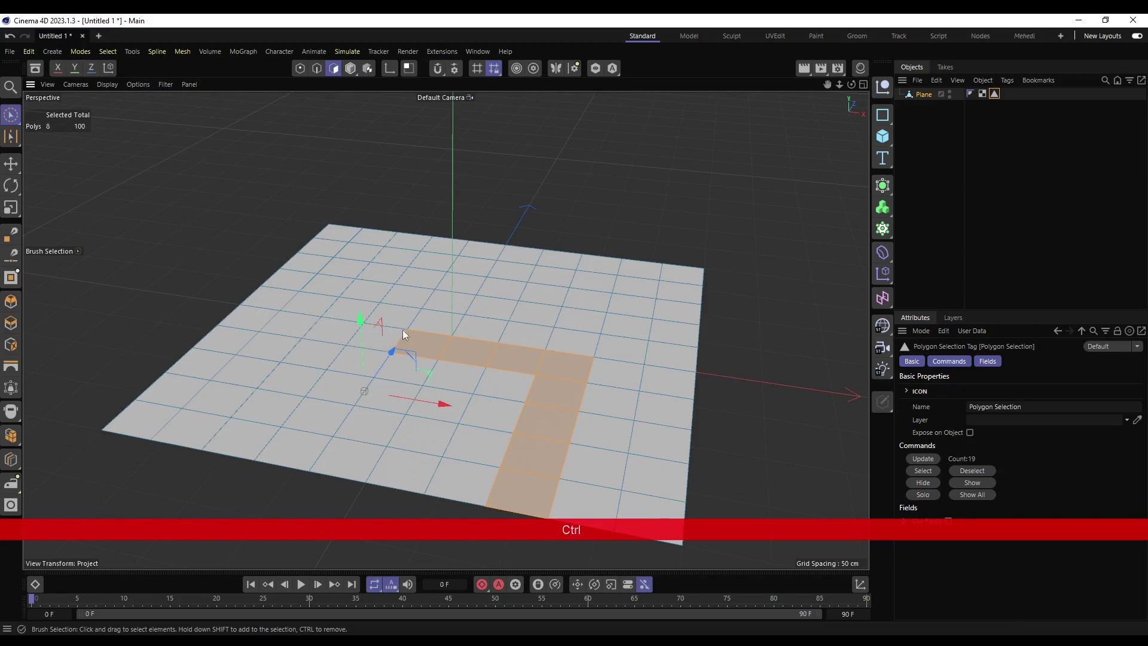
pyautogui.keyDown('ctrl'); pyautogui.click(454, 339); pyautogui.keyUp('ctrl')
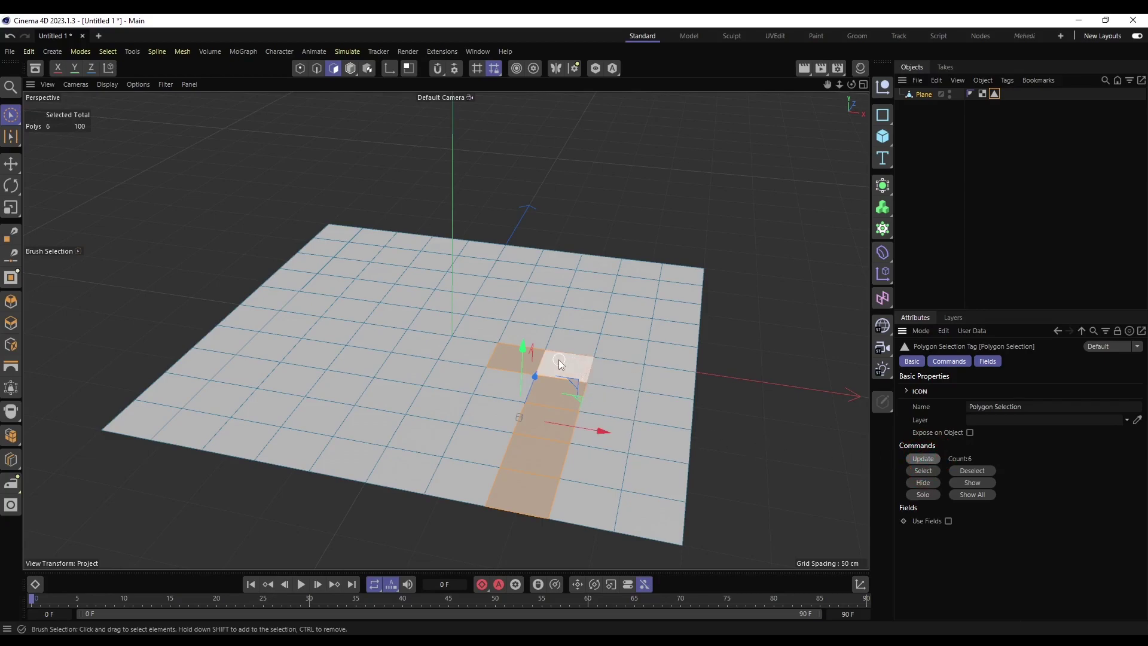
pyautogui.click(691, 339)
pyautogui.doubleClick(994, 94)
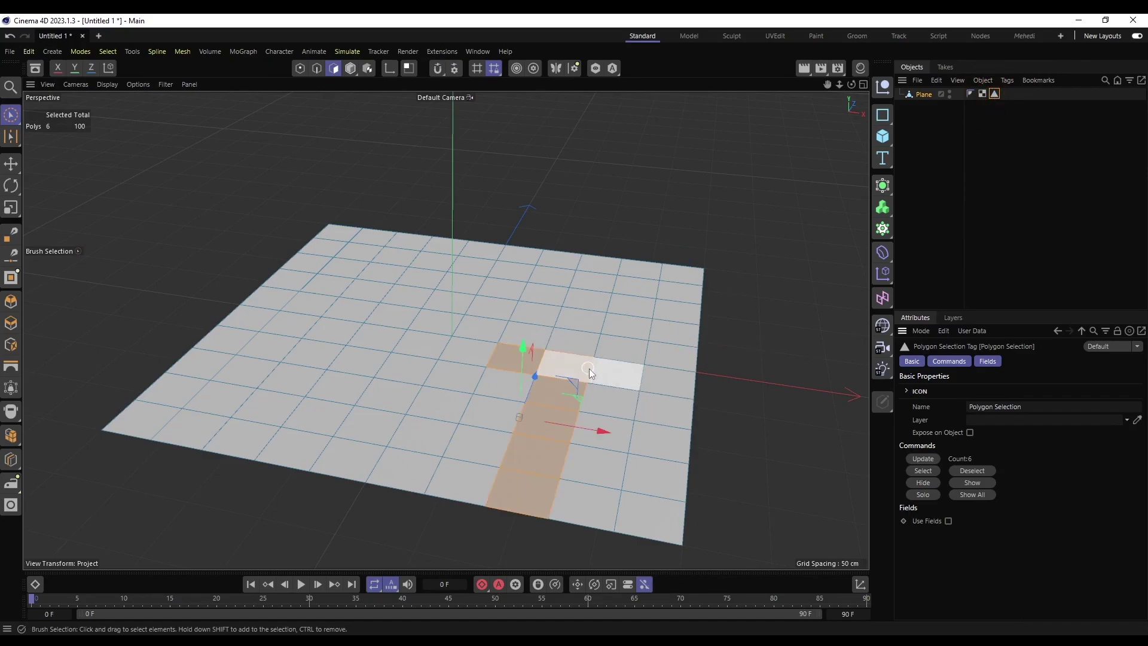
# Try removing and singly selecting the polygon beside the column strip, and recall the stored selection from its tag.
pyautogui.press('shift')
pyautogui.keyDown('ctrl'); pyautogui.click(503, 359); pyautogui.keyUp('ctrl')
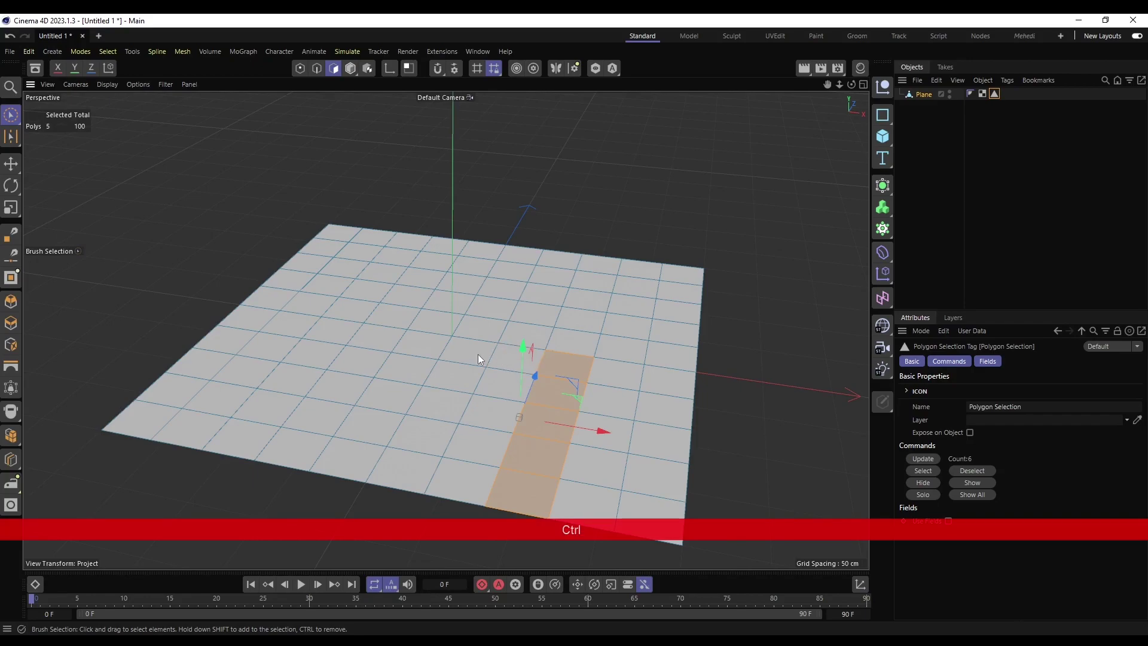
pyautogui.click(526, 360)
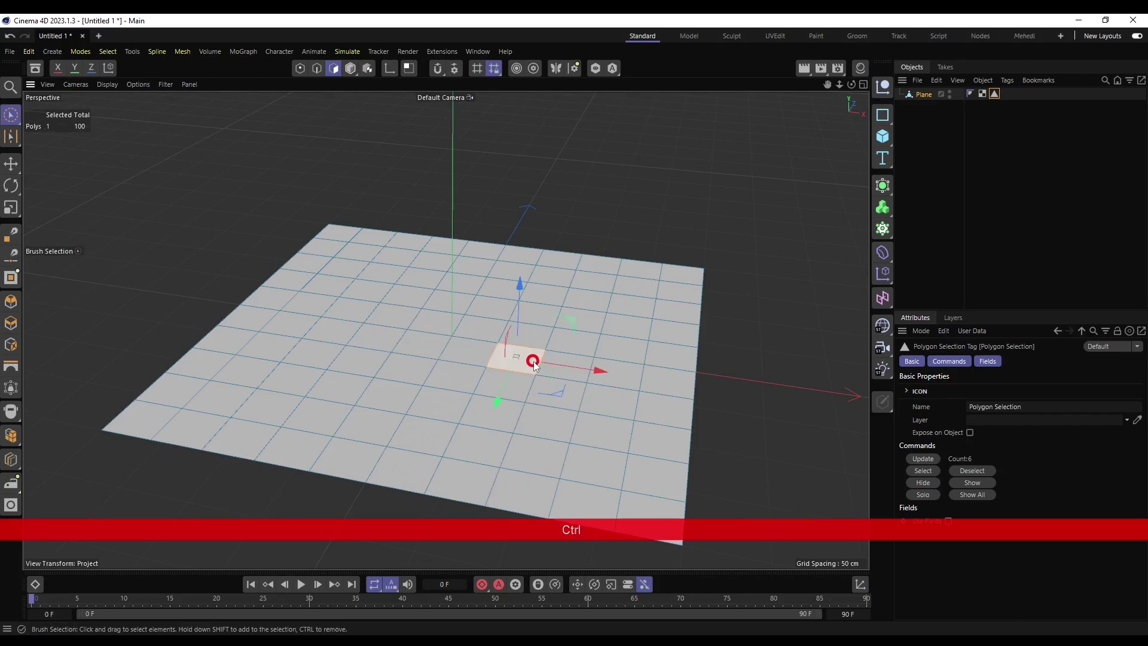
pyautogui.doubleClick(994, 93)
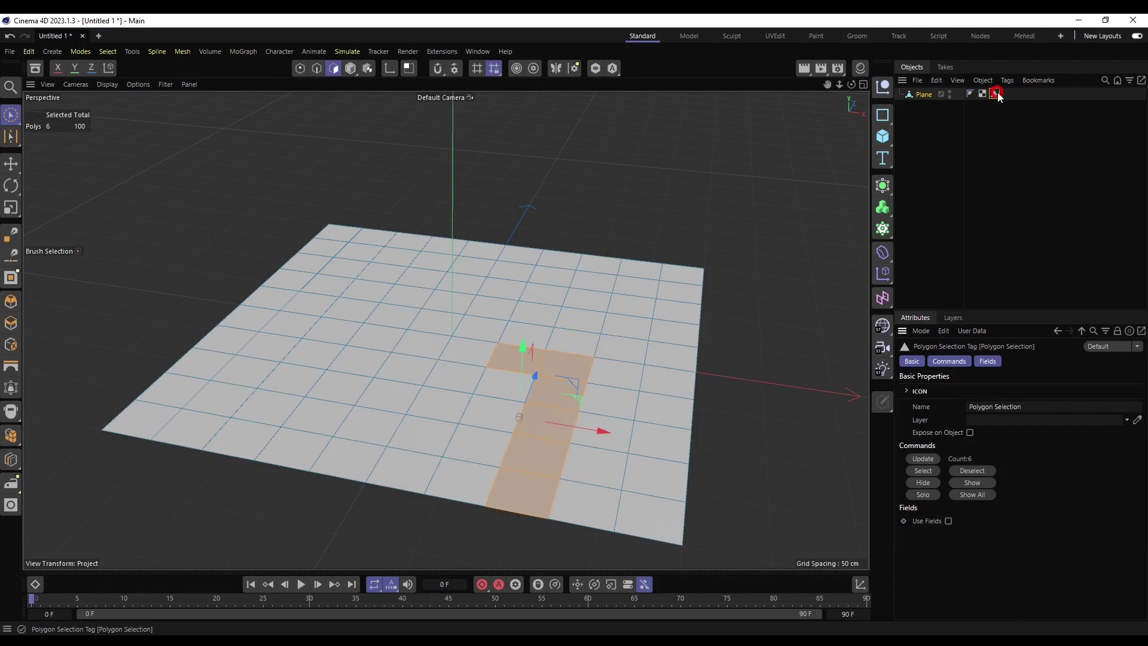
# Try removing the polygon beside the column strip and adding a run of row polygons, and undo the additions.
pyautogui.press('ctrl')
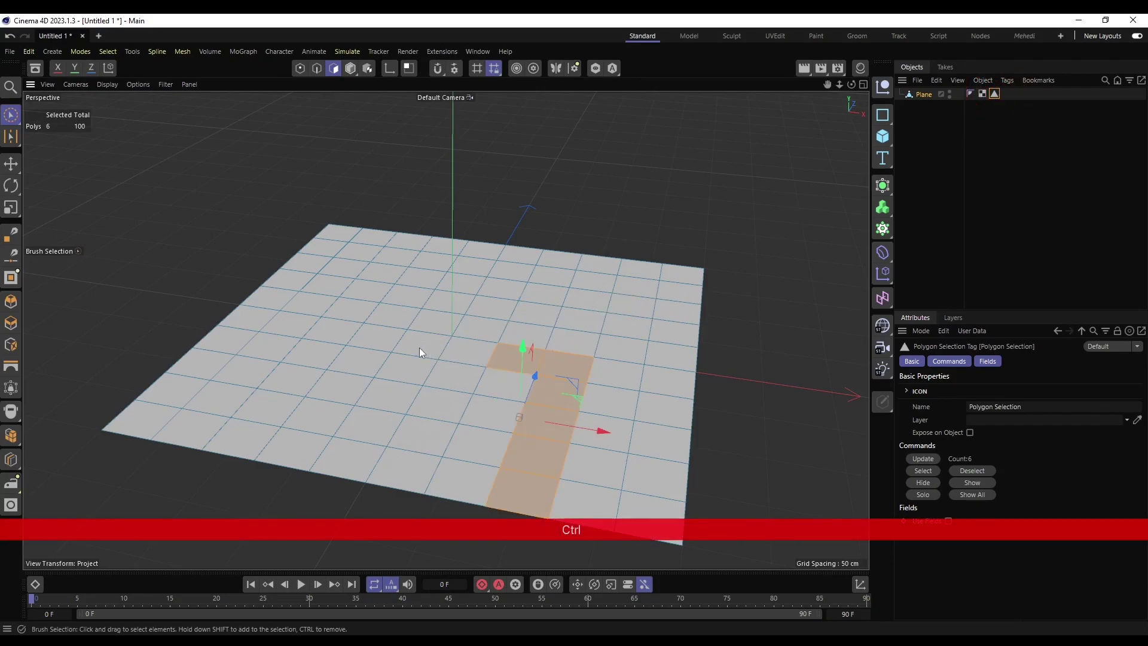
pyautogui.keyDown('ctrl'); pyautogui.click(517, 355); pyautogui.keyUp('ctrl')
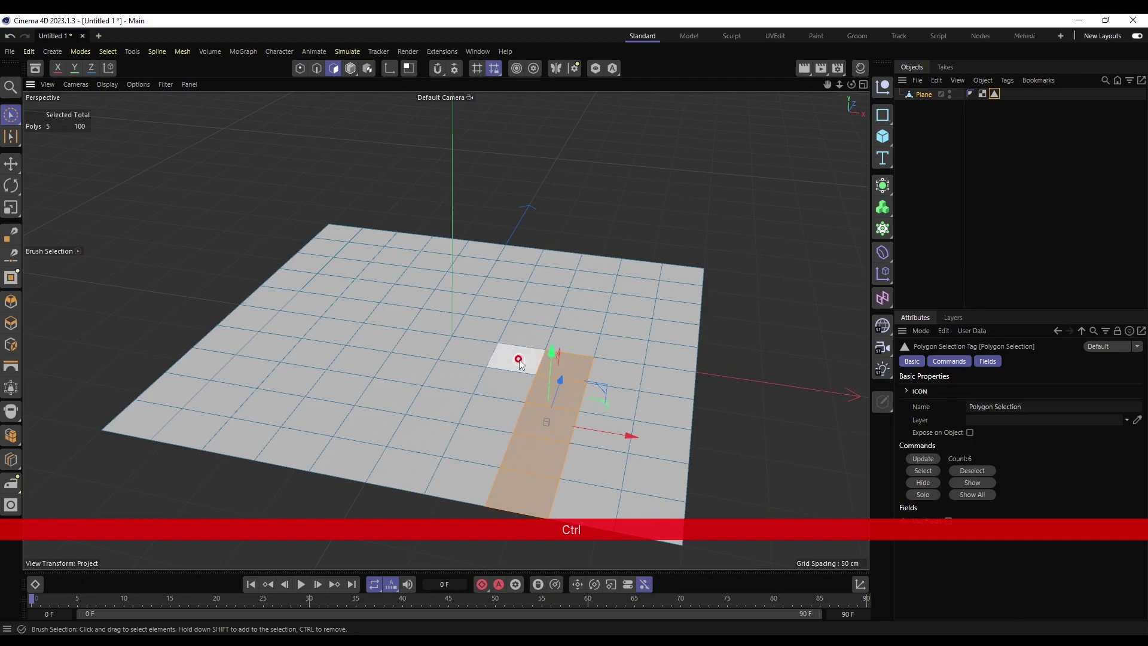
pyautogui.press('shift')
pyautogui.keyDown('ctrl'); pyautogui.keyDown('shift'); pyautogui.moveTo(369, 343); pyautogui.dragTo(328, 339); pyautogui.keyUp('shift'); pyautogui.keyUp('ctrl')
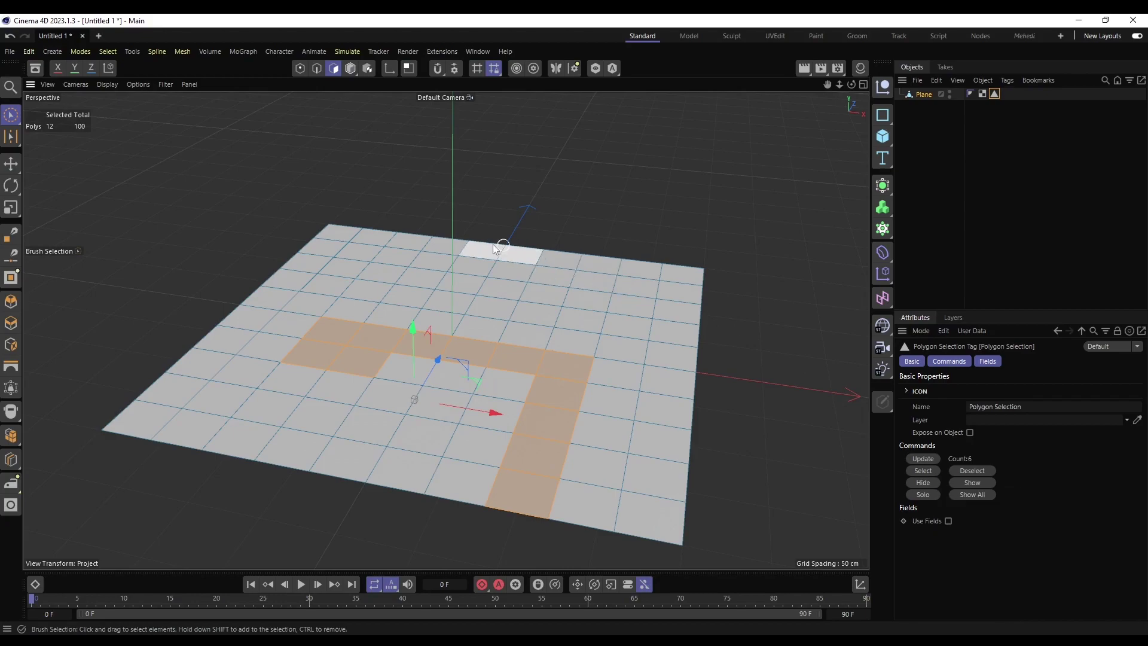
pyautogui.click(9, 37)
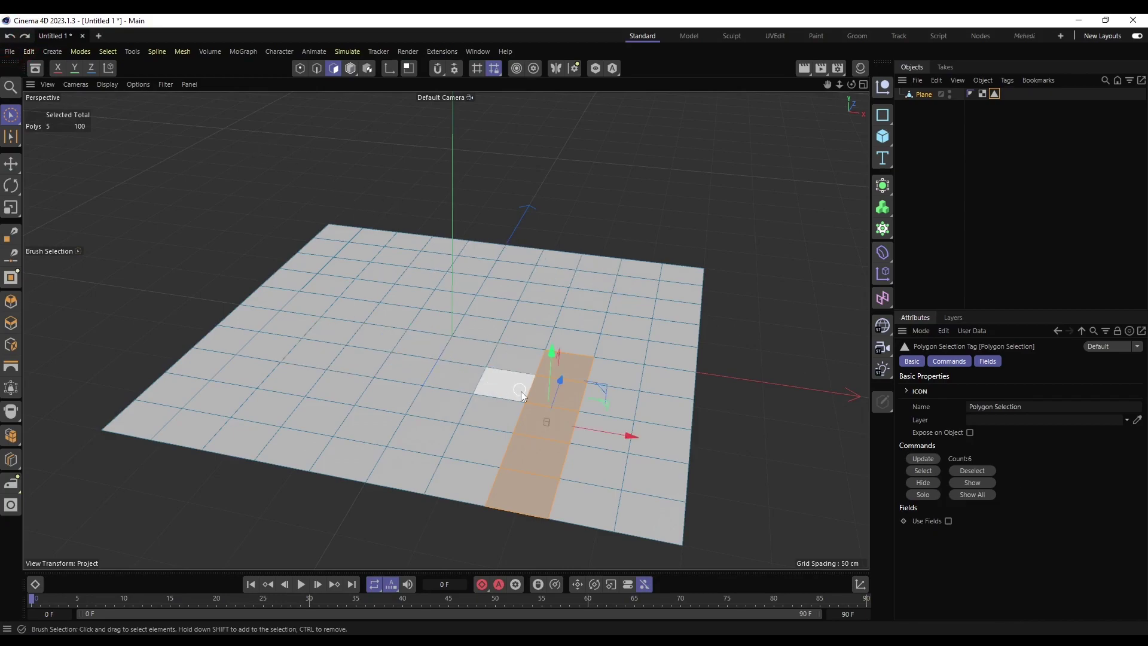
pyautogui.click(567, 368)
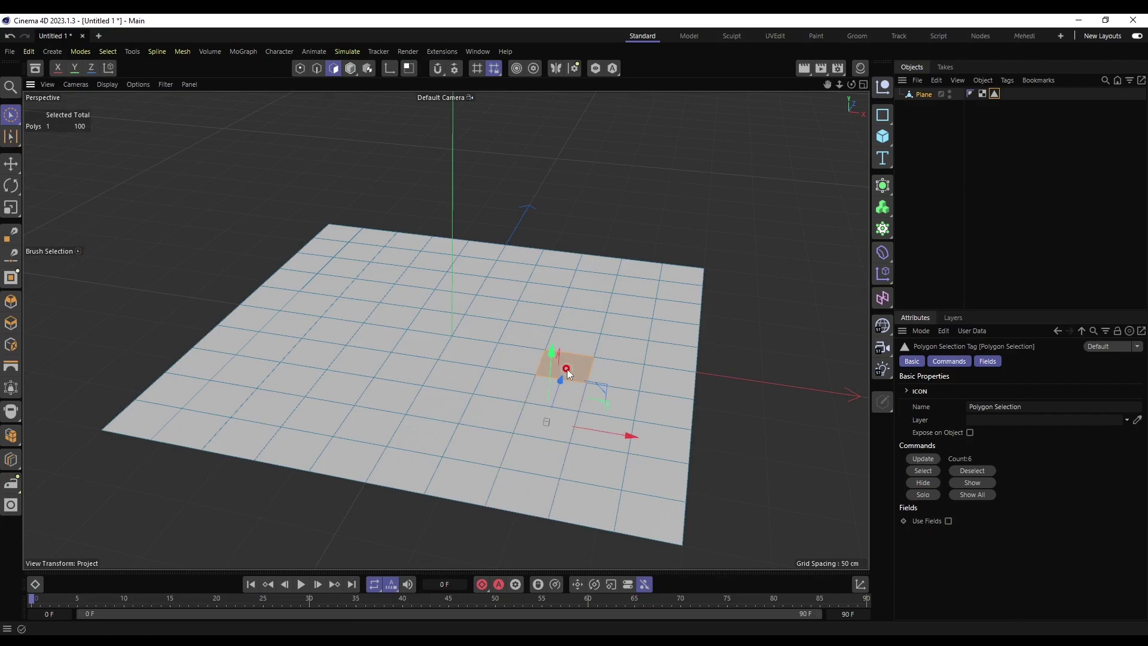
# Recall the stored selection and extend it along the row, through a second full column, and across the plane's far edge.
pyautogui.doubleClick(994, 94)
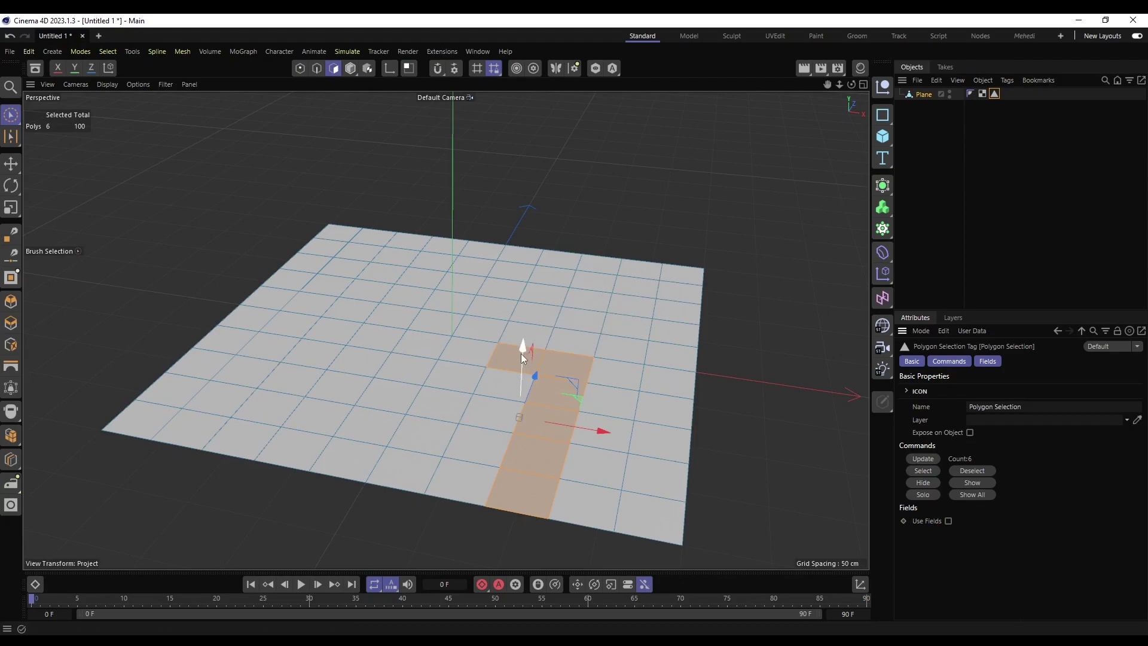
pyautogui.press('shift')
pyautogui.keyDown('shift'); pyautogui.moveTo(499, 354); pyautogui.dragTo(408, 338); pyautogui.keyUp('shift')
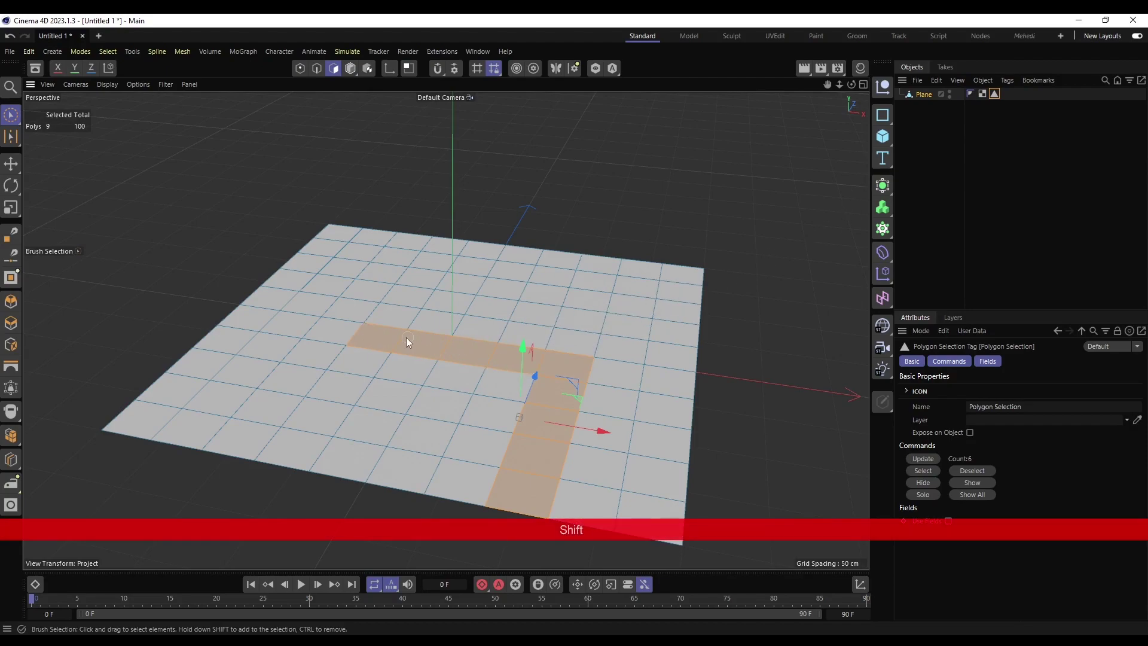
pyautogui.moveTo(335, 334)
pyautogui.keyDown('shift'); pyautogui.mouseDown()
pyautogui.moveTo(394, 345)
pyautogui.moveTo(394, 395)
pyautogui.moveTo(367, 467)
pyautogui.mouseUp(); pyautogui.keyUp('shift')
pyautogui.press('ctrl')
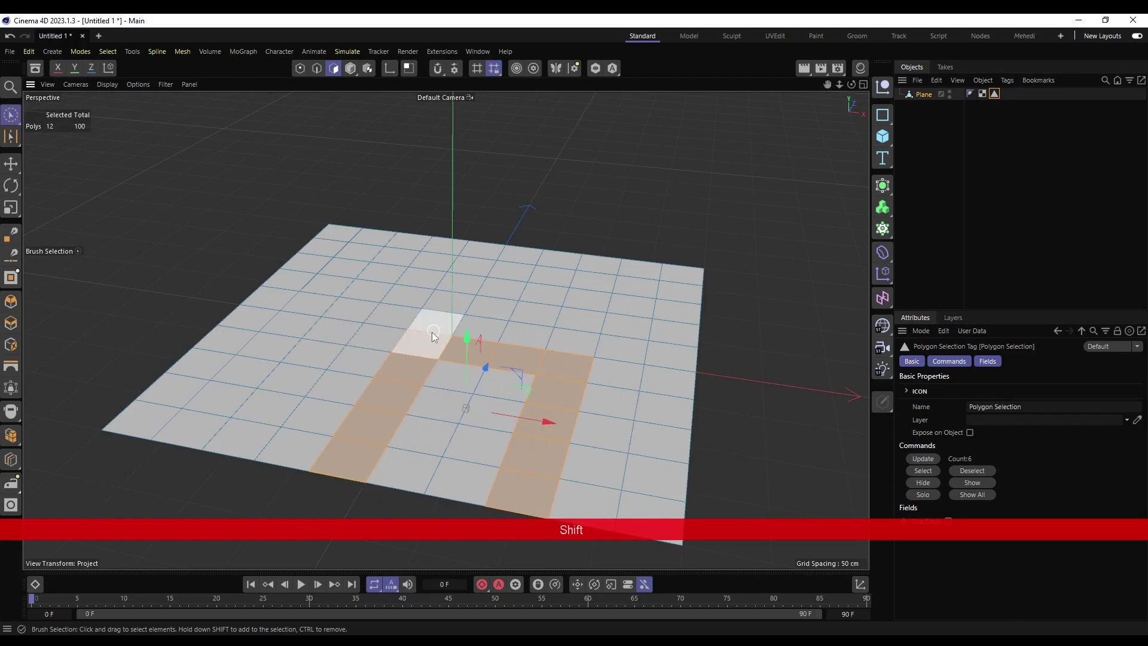
pyautogui.moveTo(427, 336)
pyautogui.keyDown('shift'); pyautogui.mouseDown()
pyautogui.moveTo(478, 237)
pyautogui.moveTo(717, 272)
pyautogui.moveTo(321, 226)
pyautogui.moveTo(376, 230)
pyautogui.mouseUp(); pyautogui.keyUp('shift')
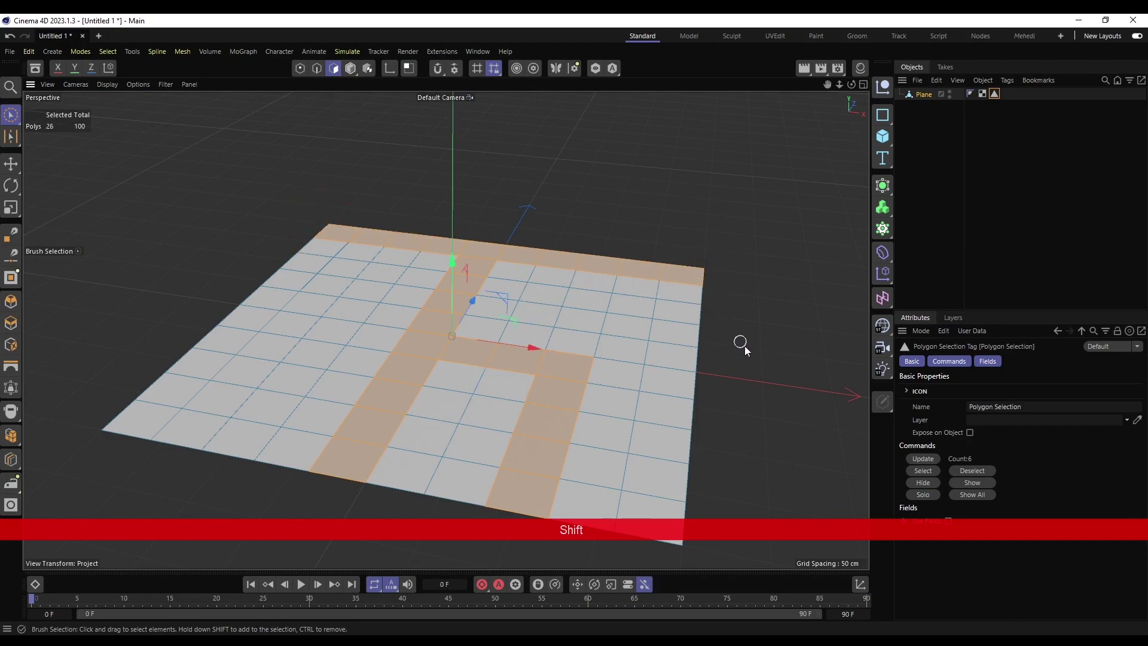
# Update the selection tag with the extended polygons, deselect the plane, and recall the selection from the tag.
pyautogui.click(922, 458)
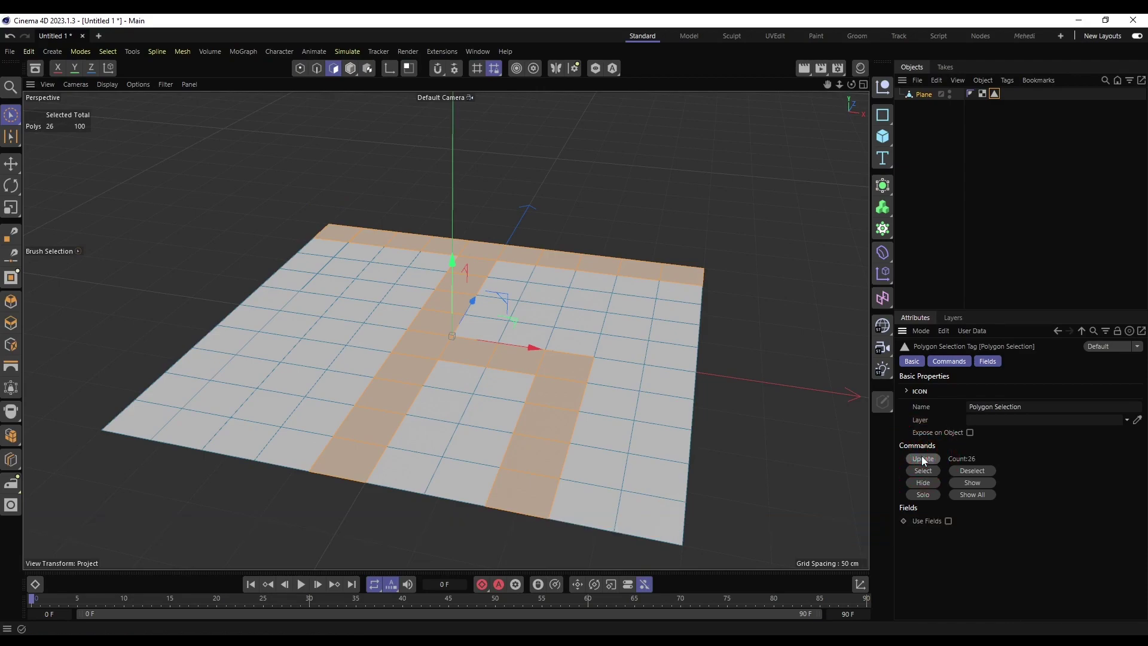
pyautogui.click(994, 107)
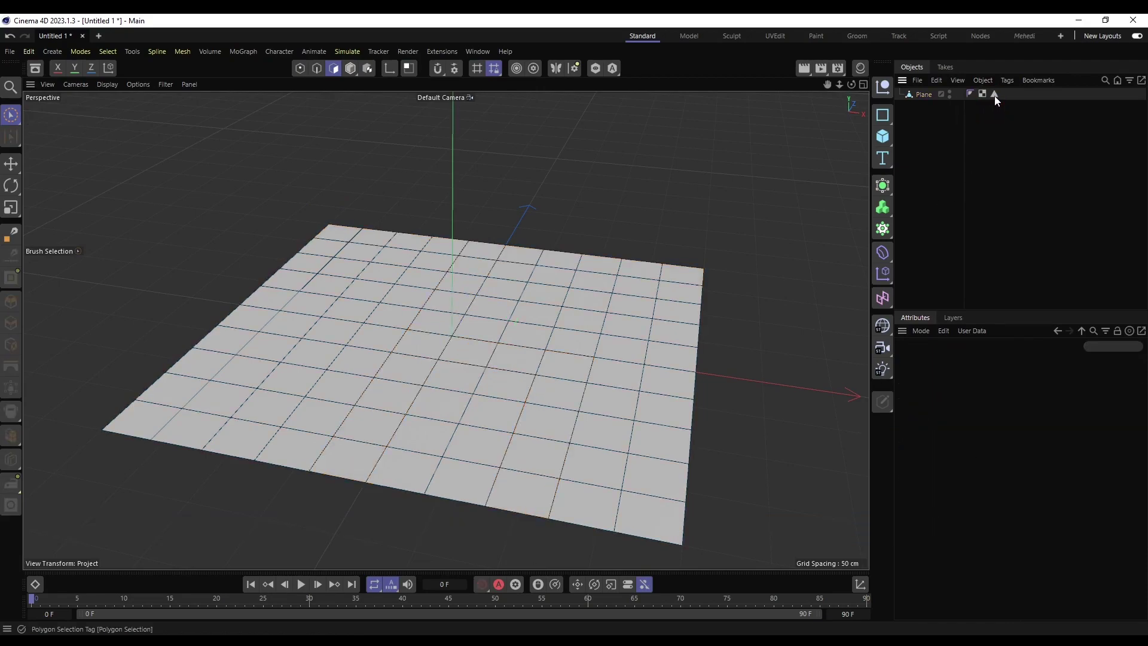
pyautogui.click(994, 95)
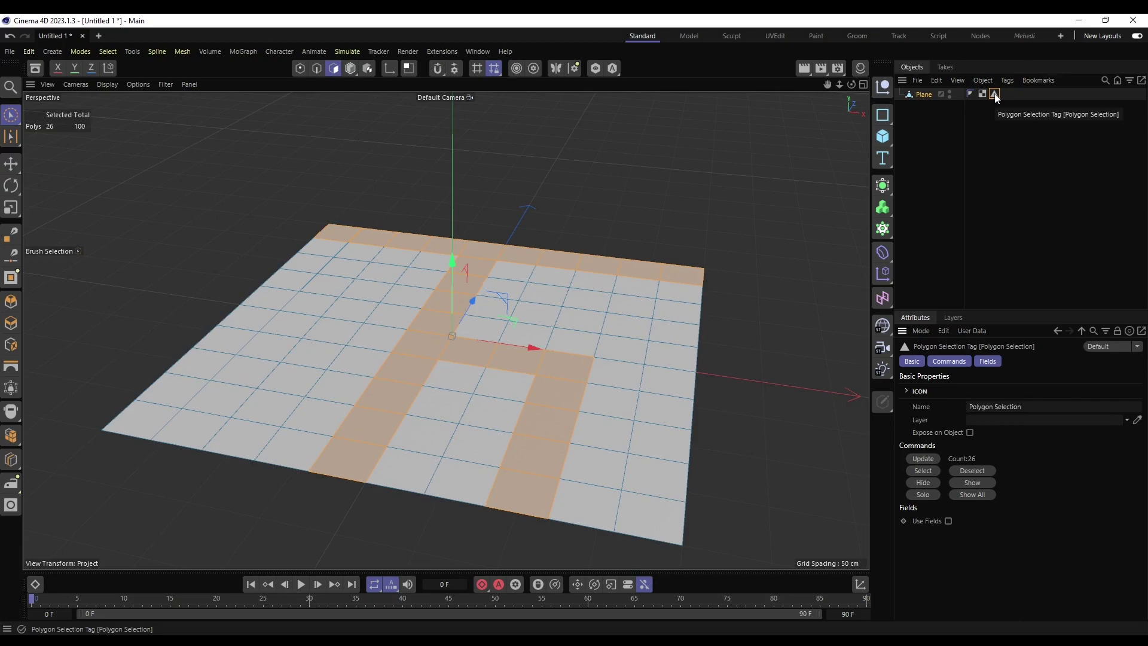
# Deselect the plane, switch to edge editing, and reselect the plane so its edges can be picked.
pyautogui.click(997, 124)
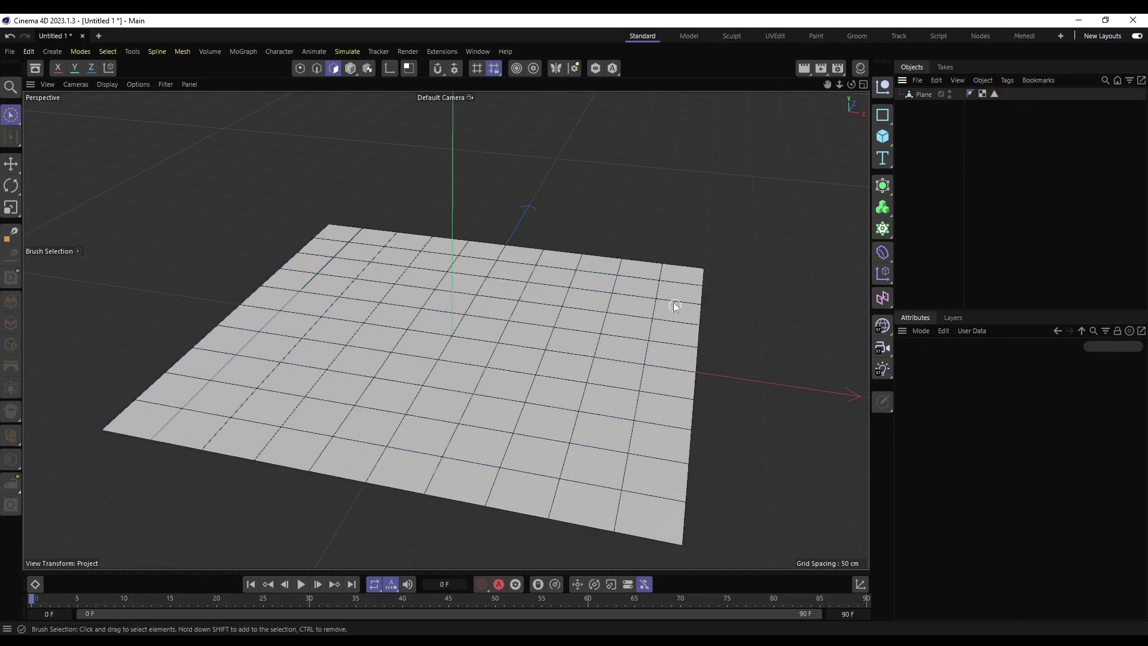
pyautogui.click(318, 68)
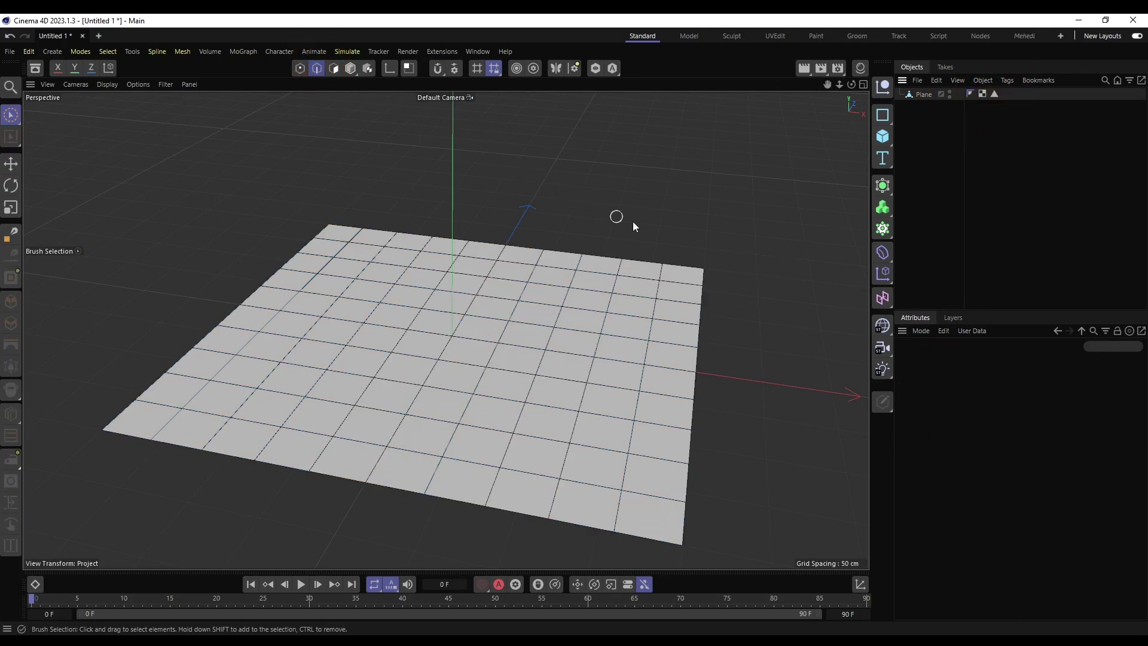
pyautogui.click(642, 528)
pyautogui.click(654, 496)
pyautogui.click(919, 95)
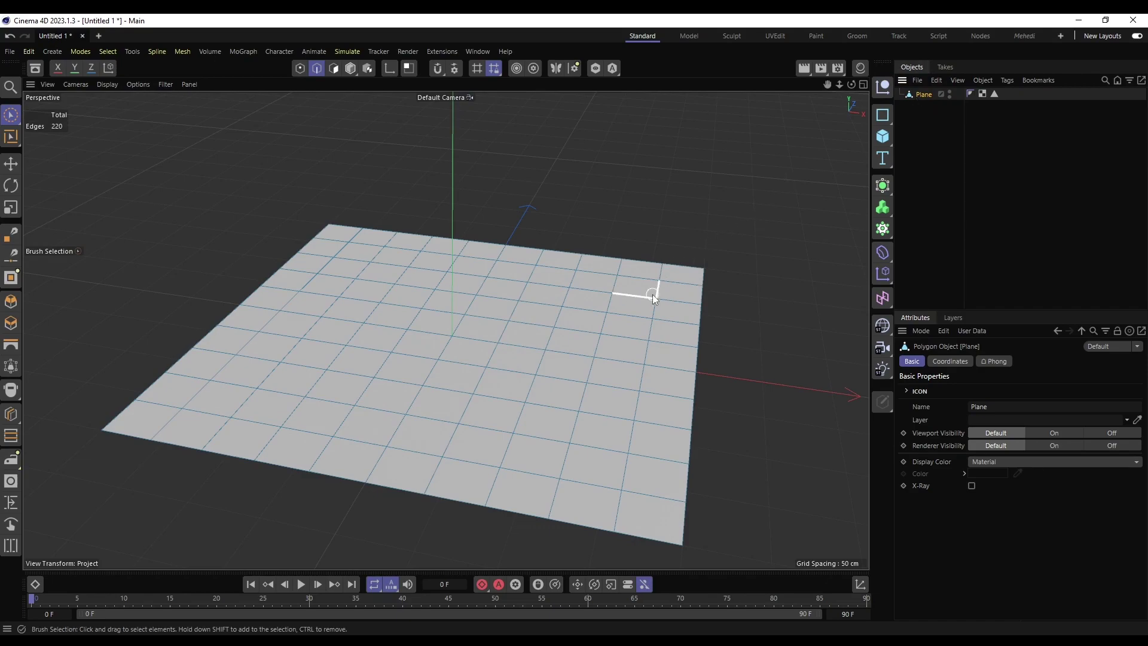
# Brush-select a strip of edges near the plane's right side, running from its far edge to its near edge.
pyautogui.moveTo(638, 283)
pyautogui.mouseDown()
pyautogui.moveTo(640, 250)
pyautogui.moveTo(603, 321)
pyautogui.moveTo(562, 482)
pyautogui.mouseUp()
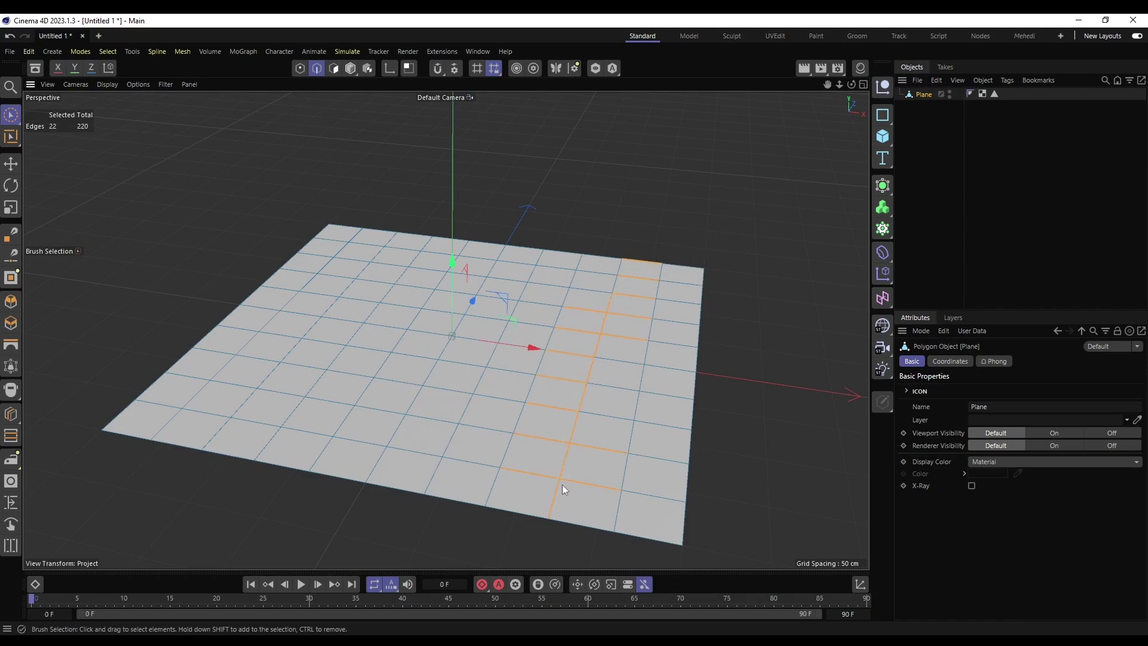
pyautogui.moveTo(590, 442)
pyautogui.mouseDown()
pyautogui.moveTo(643, 264)
pyautogui.moveTo(576, 320)
pyautogui.mouseUp()
pyautogui.moveTo(550, 463)
pyautogui.mouseDown()
pyautogui.moveTo(544, 495)
pyautogui.moveTo(560, 475)
pyautogui.mouseUp()
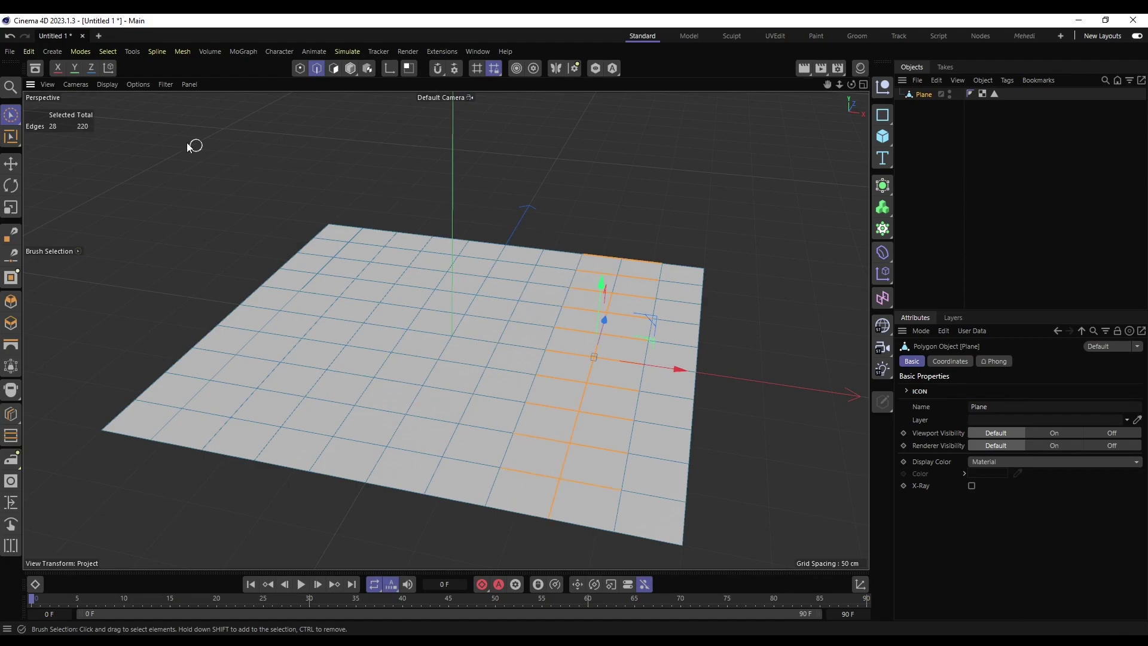
# Store the selected edges in a selection tag, clear the selection, and recall the edges from the tag.
pyautogui.click(109, 53)
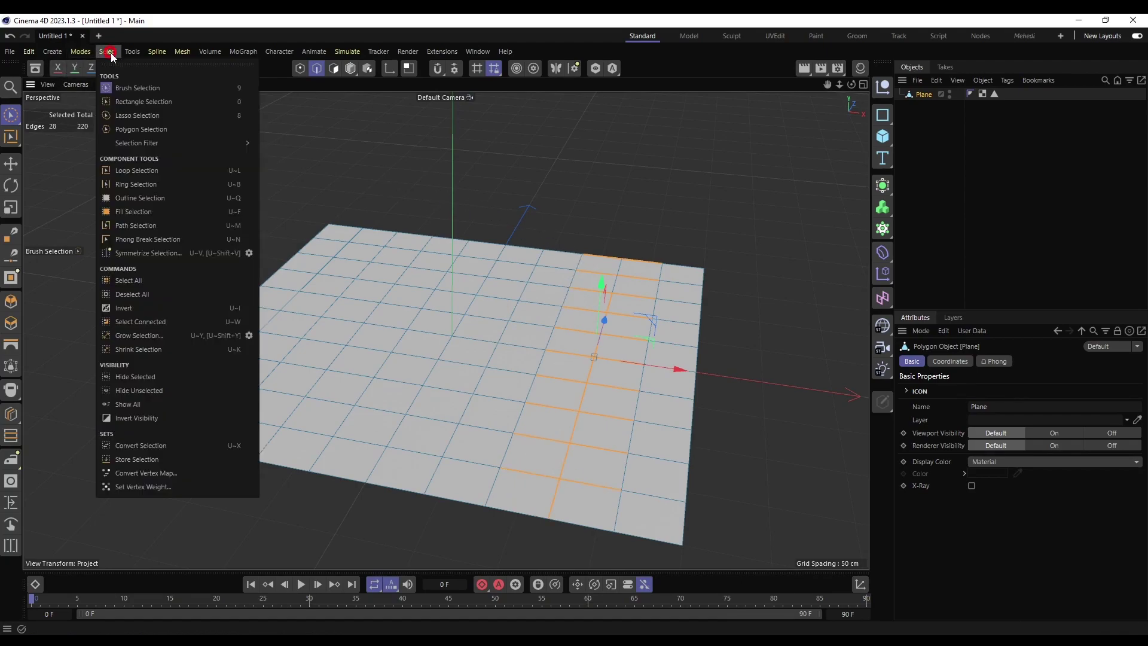
pyautogui.click(178, 459)
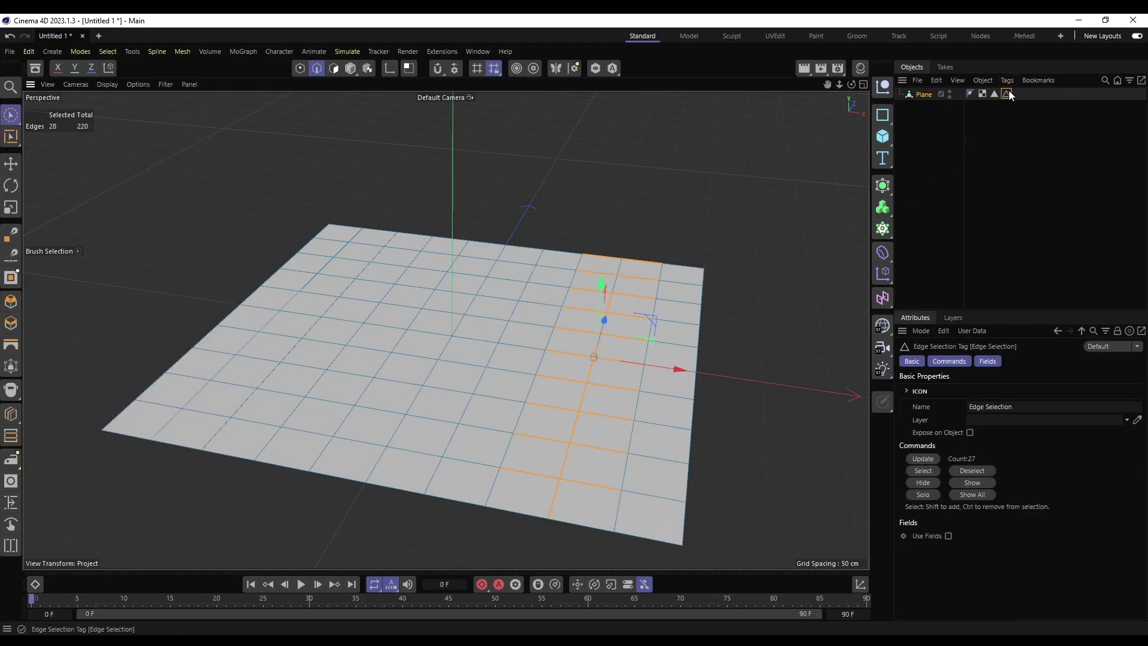
pyautogui.click(735, 302)
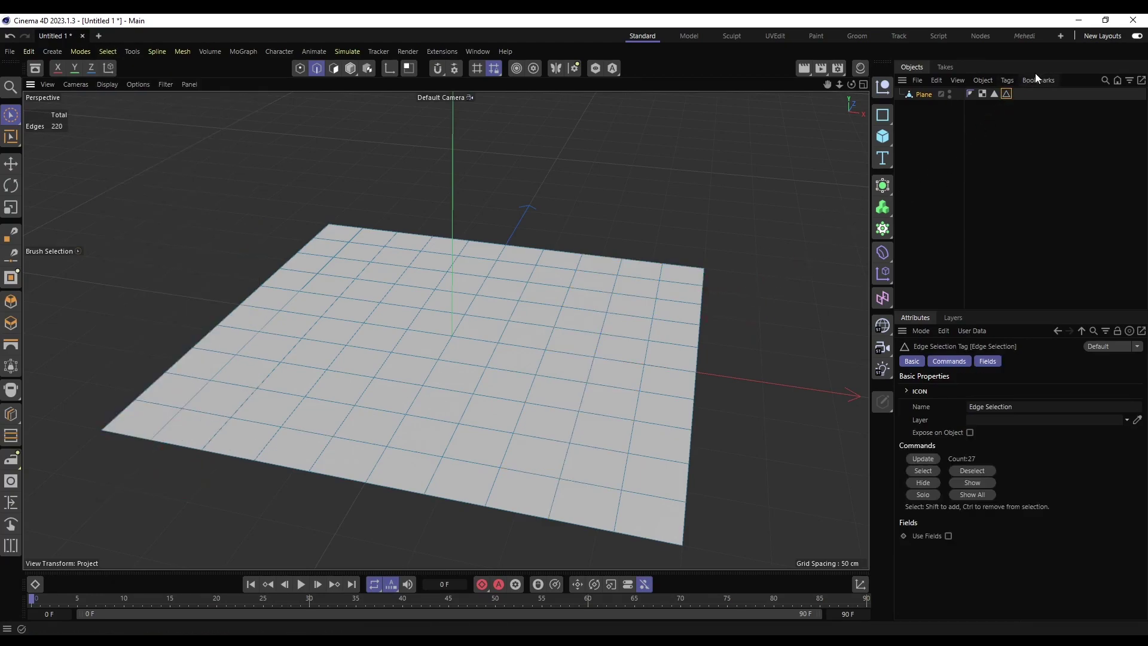
pyautogui.doubleClick(1006, 95)
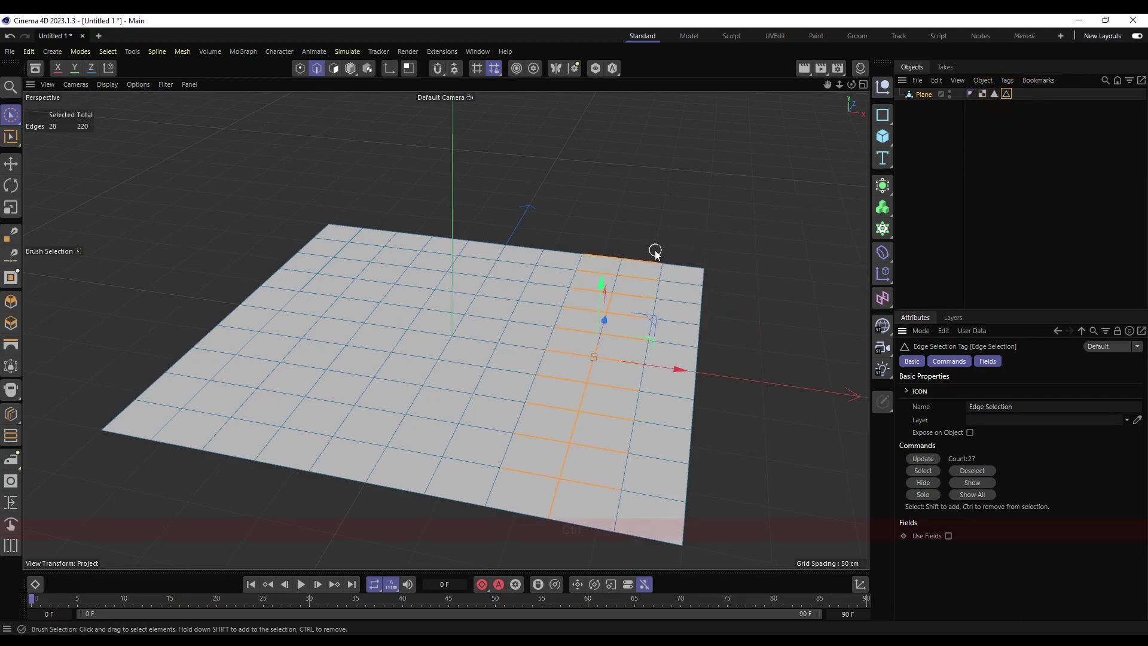
# Remove the outer cross edges at the strip's far end from the selection and update the edge selection tag.
pyautogui.press('ctrl')
pyautogui.keyDown('ctrl'); pyautogui.moveTo(651, 247); pyautogui.dragTo(633, 309); pyautogui.keyUp('ctrl')
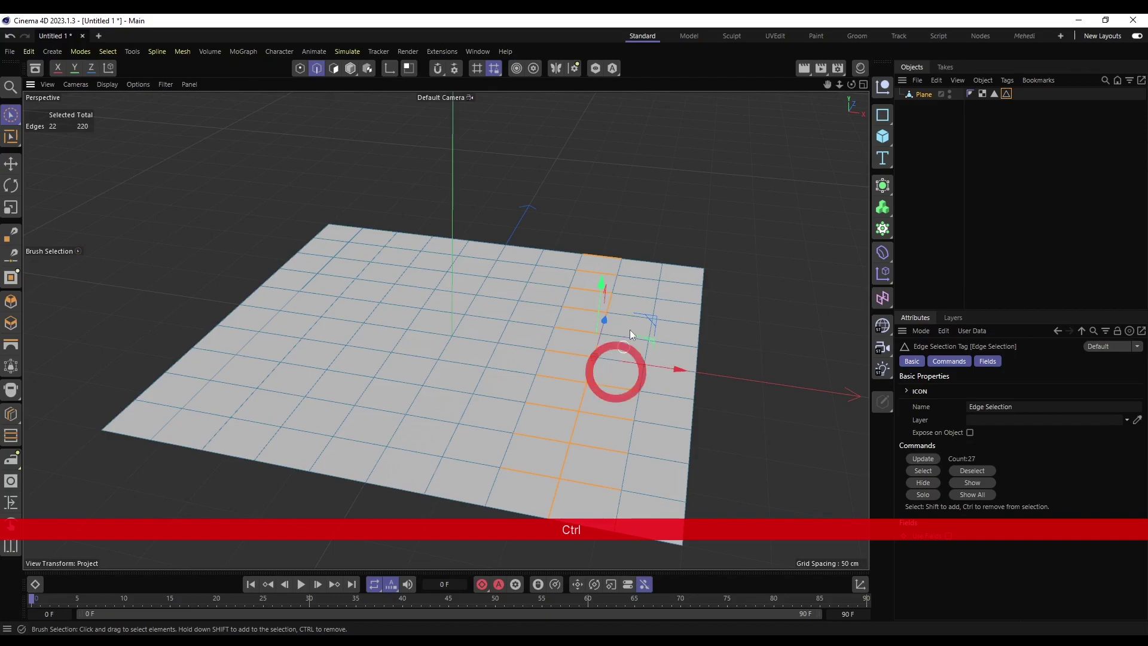
pyautogui.click(925, 457)
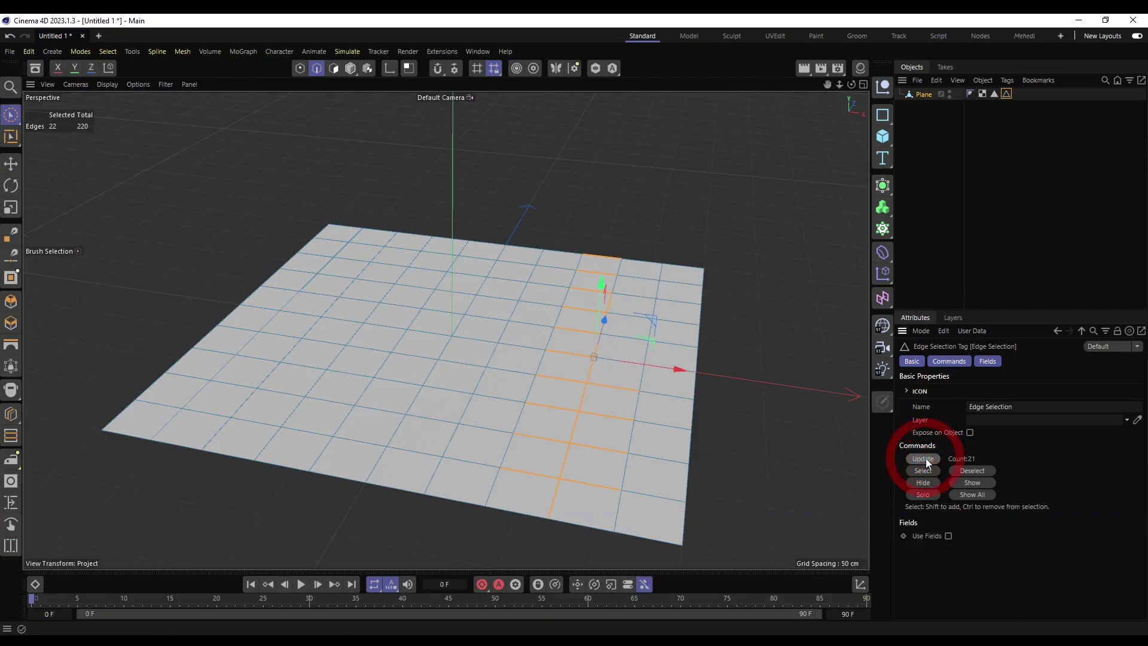
# Isolate the tag's stored edges with Solo, and restore the display of all edges.
pyautogui.click(926, 494)
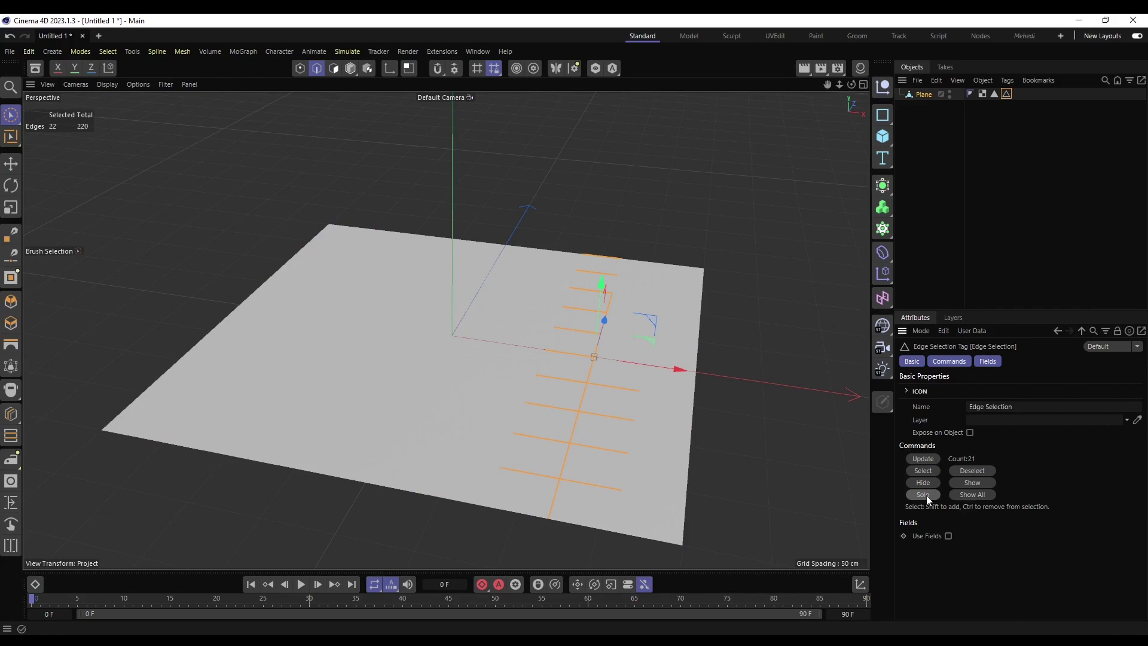
pyautogui.click(971, 496)
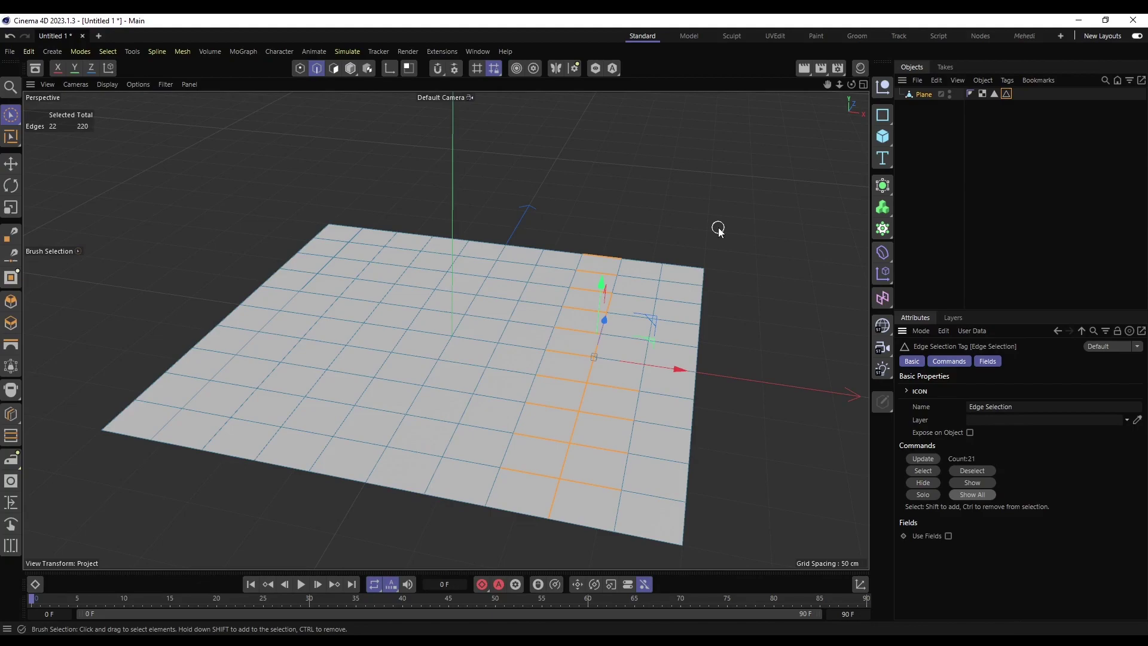
# Switch to point editing and brush-select points in the plane's far-left area plus several scattered points near its center and far edge.
pyautogui.click(301, 69)
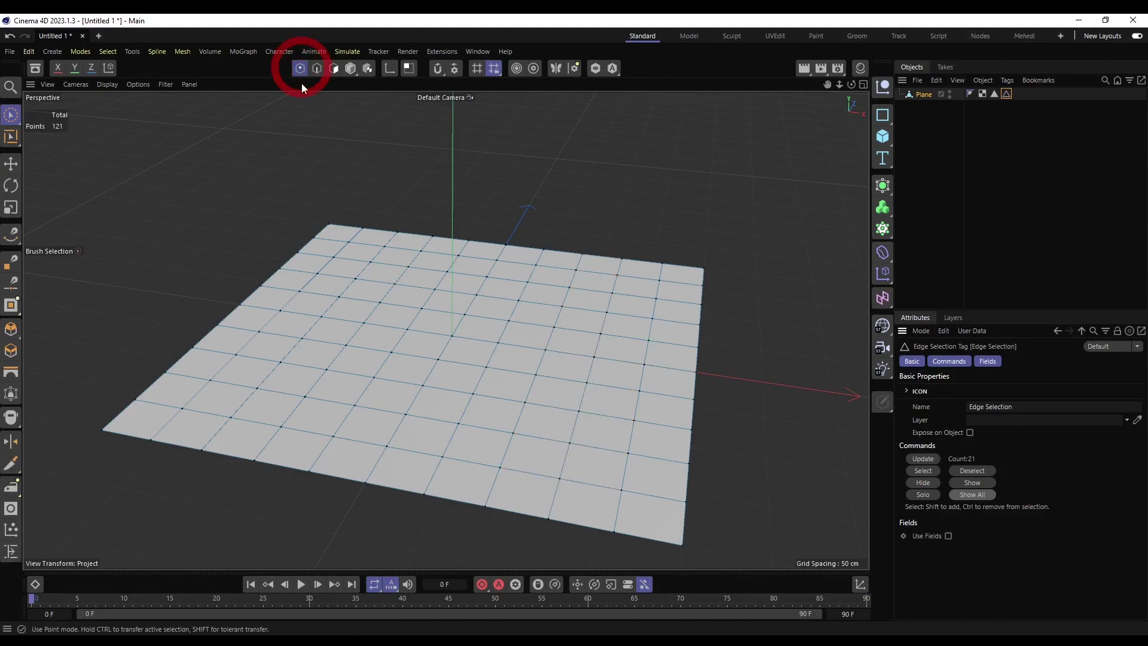
pyautogui.moveTo(366, 213)
pyautogui.mouseDown()
pyautogui.moveTo(299, 356)
pyautogui.moveTo(461, 320)
pyautogui.moveTo(342, 235)
pyautogui.mouseUp()
pyautogui.moveTo(404, 283); pyautogui.dragTo(338, 305)
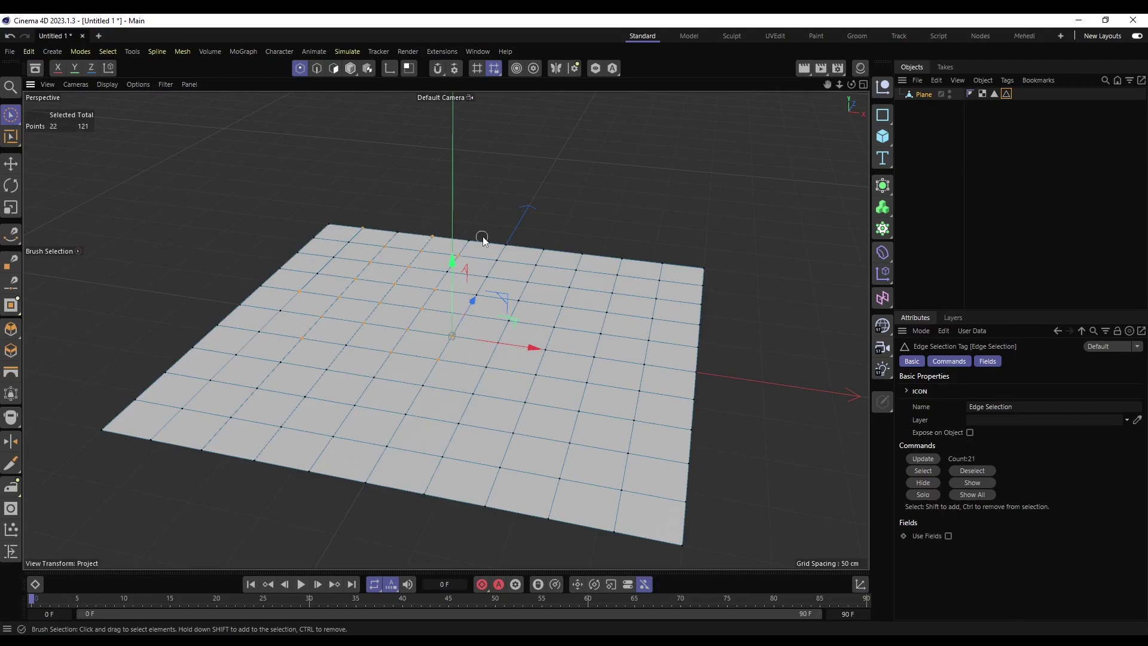
pyautogui.click(543, 249)
pyautogui.click(474, 395)
pyautogui.click(492, 349)
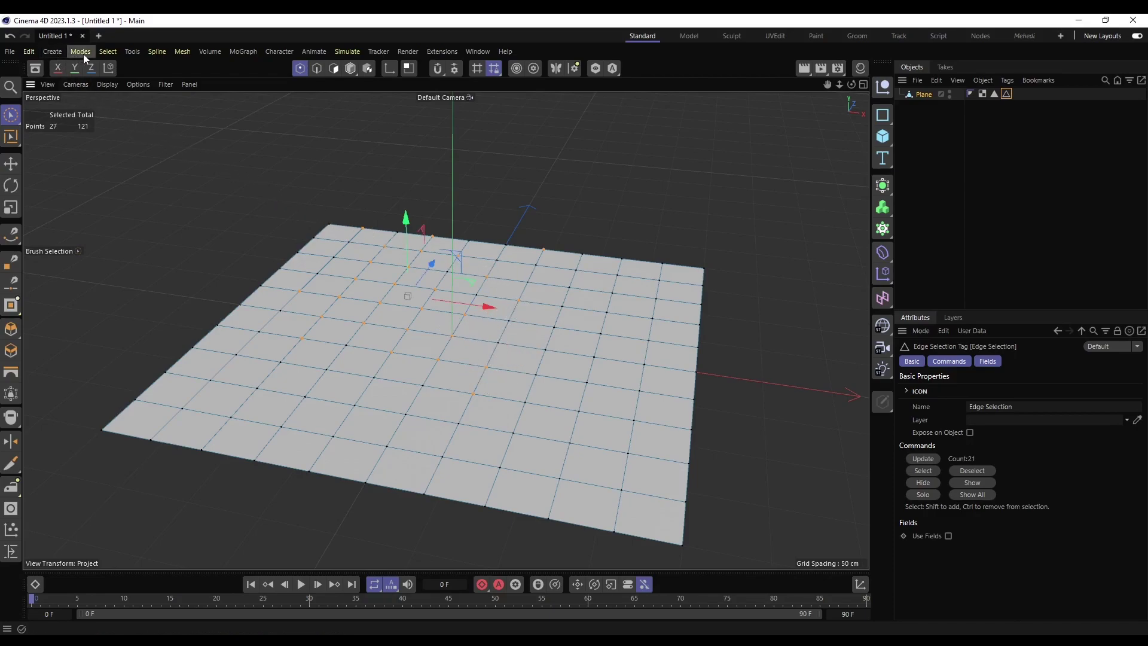
# Store the selected points in a selection tag and hide the stored points.
pyautogui.click(106, 52)
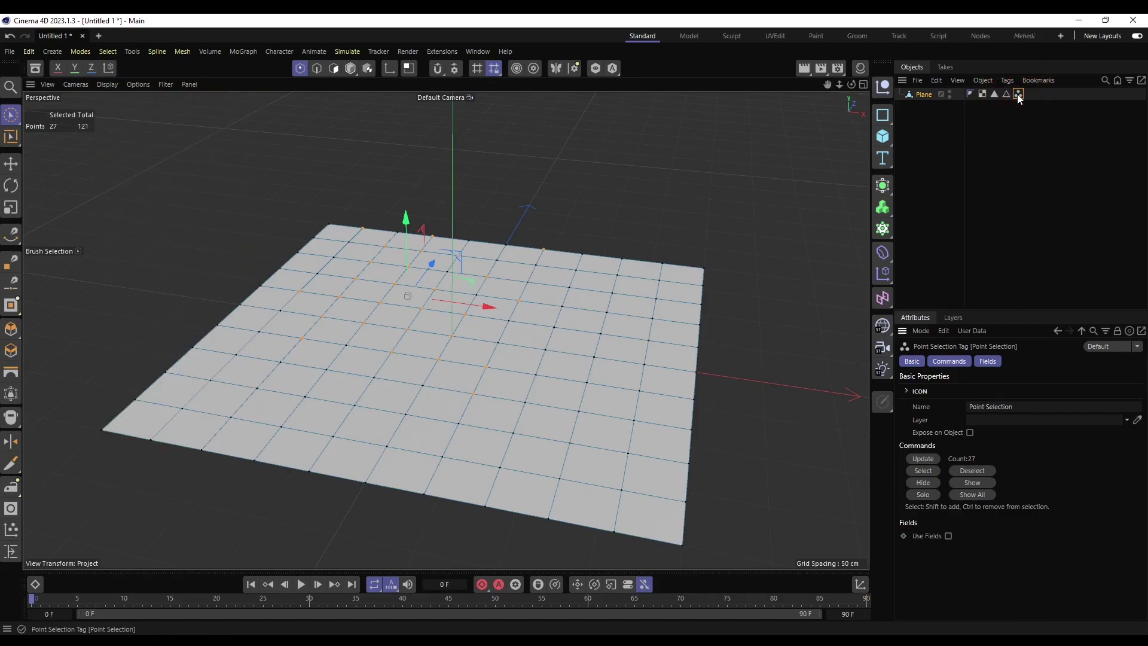
pyautogui.click(929, 485)
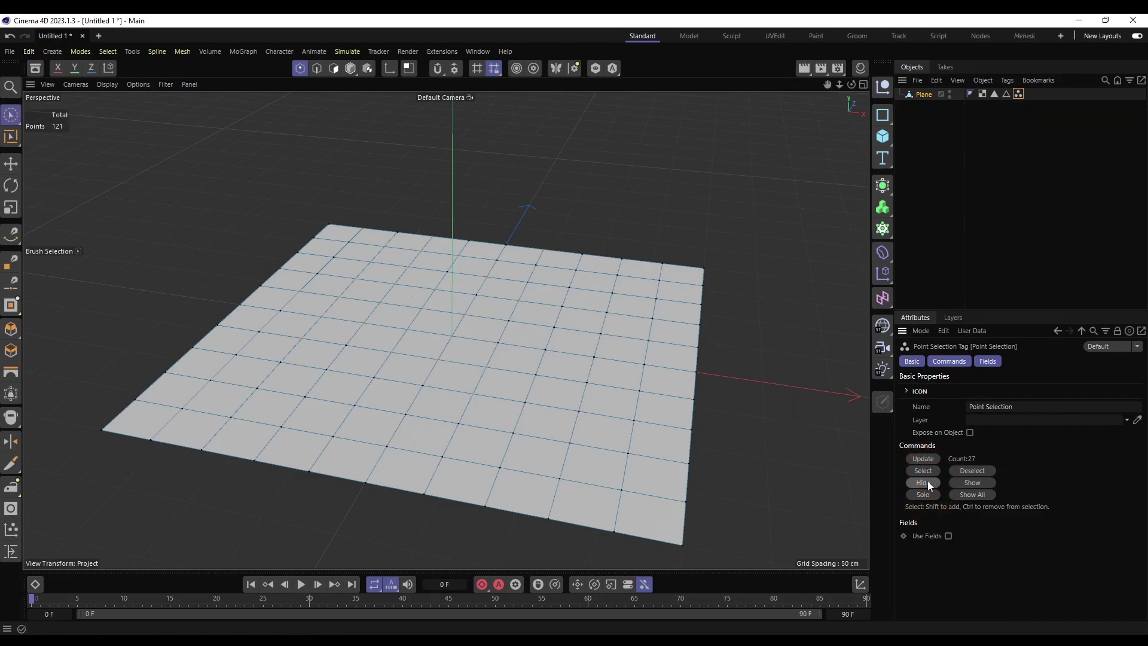